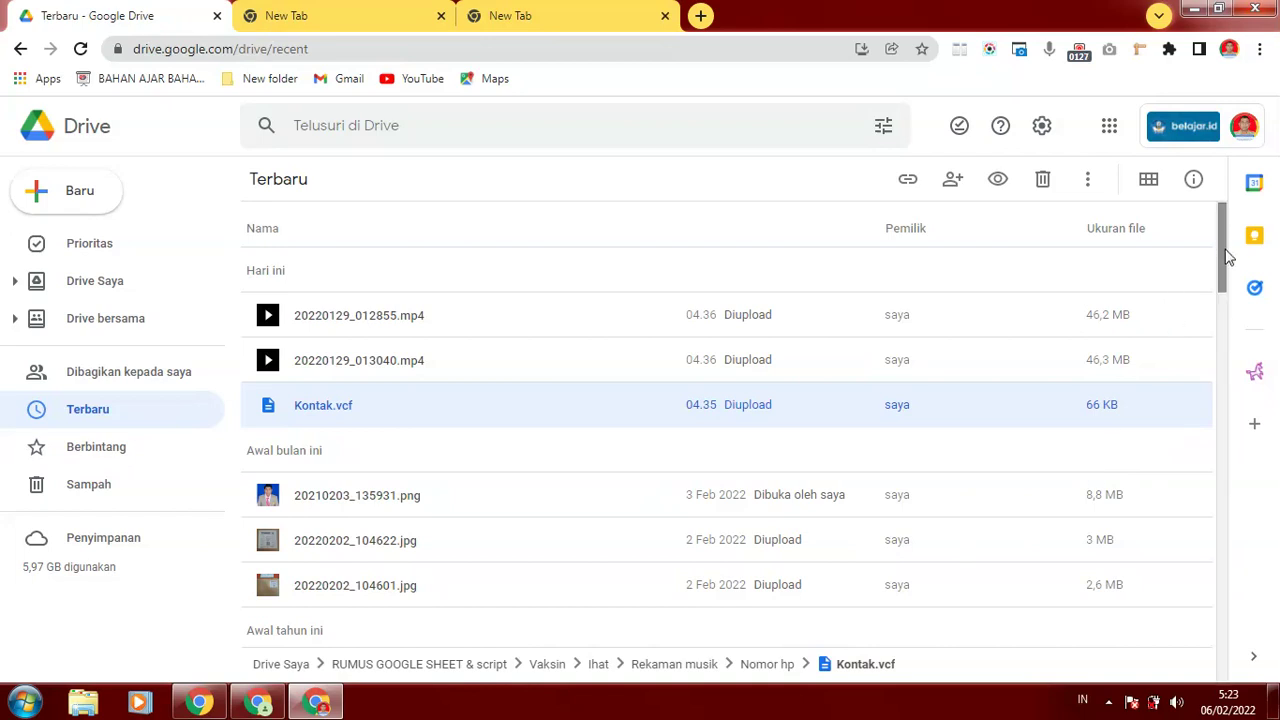
Open Google Contacts from the Google apps grid in the second, blank tab.
mouse_move(1226, 251)
left_mouse_down()
mouse_move(1221, 266)
mouse_move(1221, 222)
left_mouse_up()
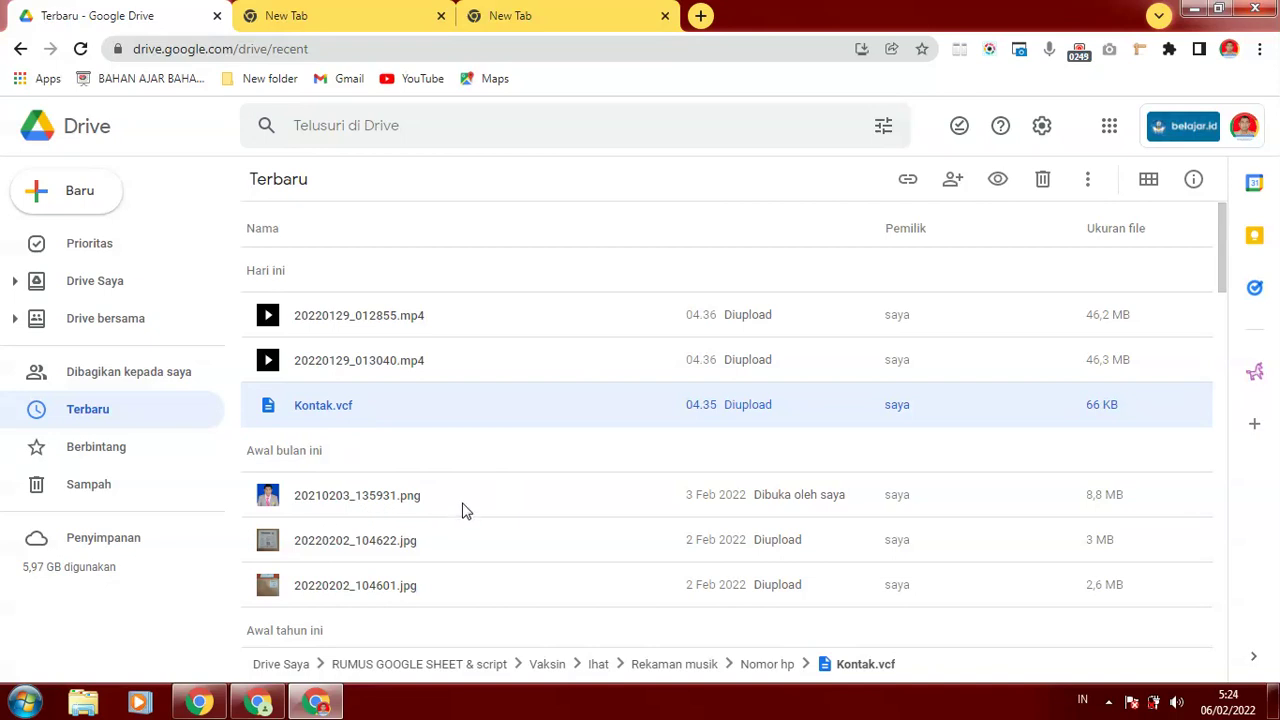
left_click(350, 16)
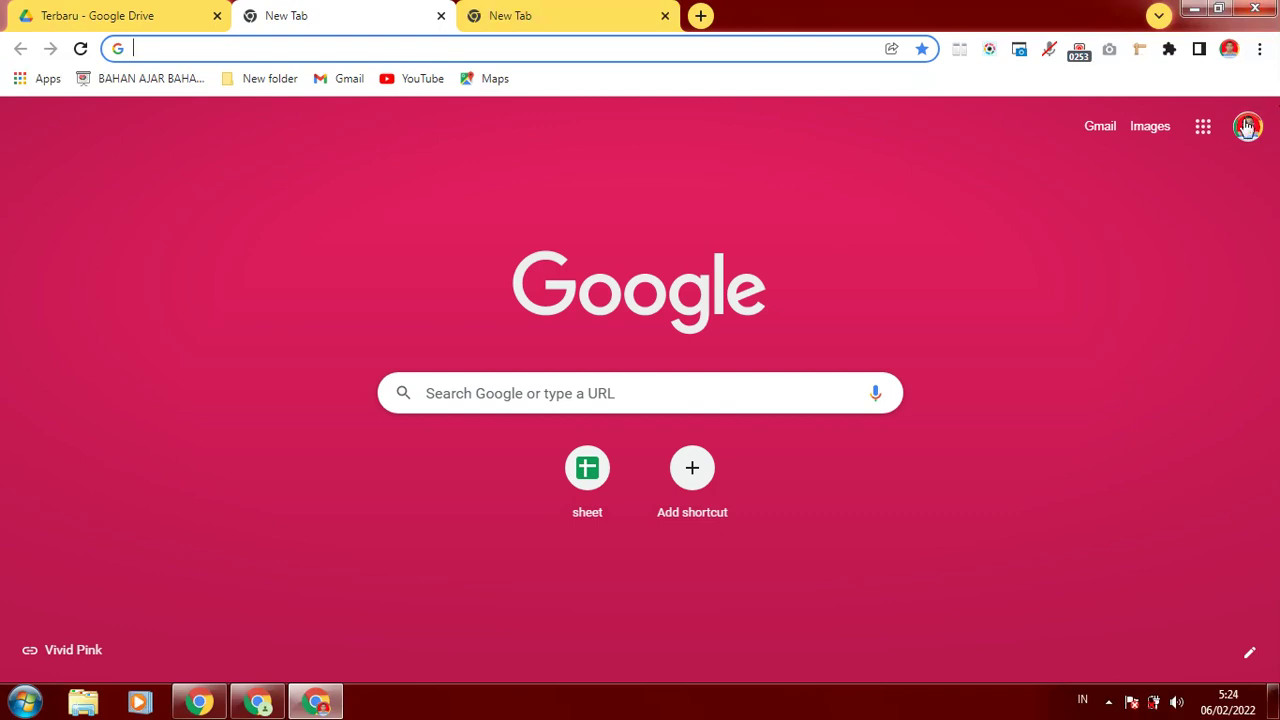
left_click(1203, 130)
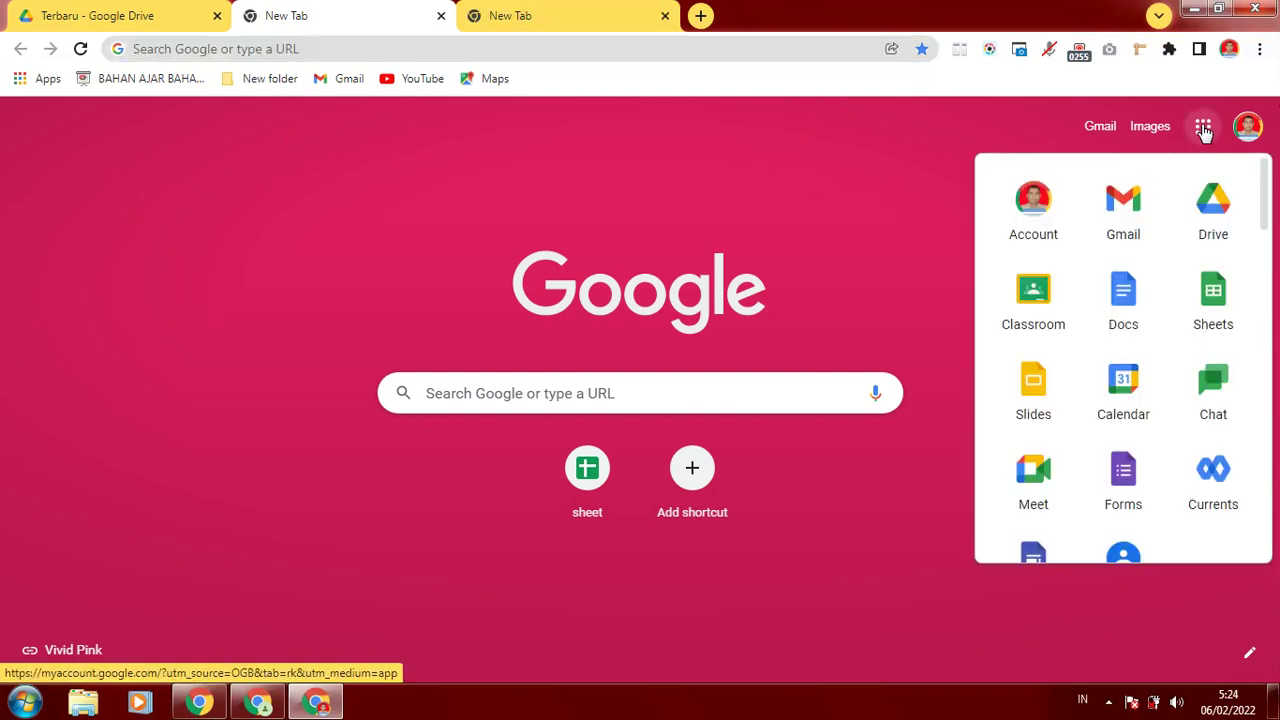
left_click(965, 180)
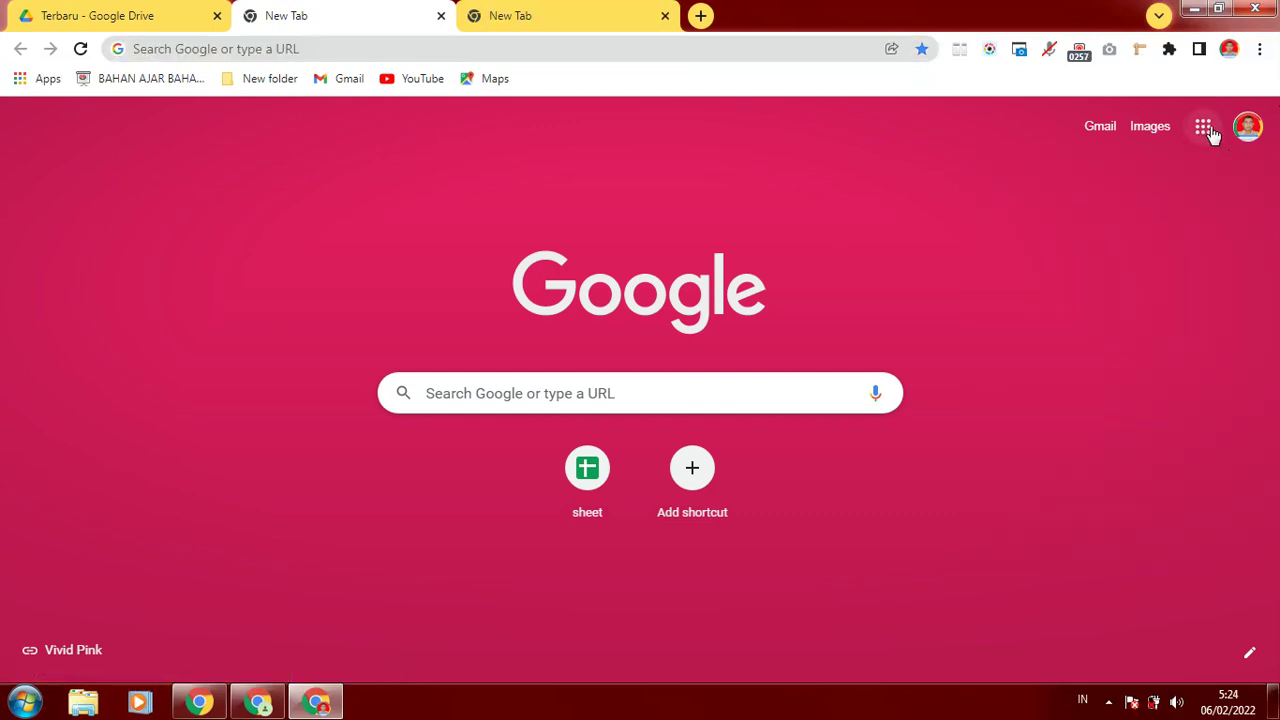
left_click(1208, 132)
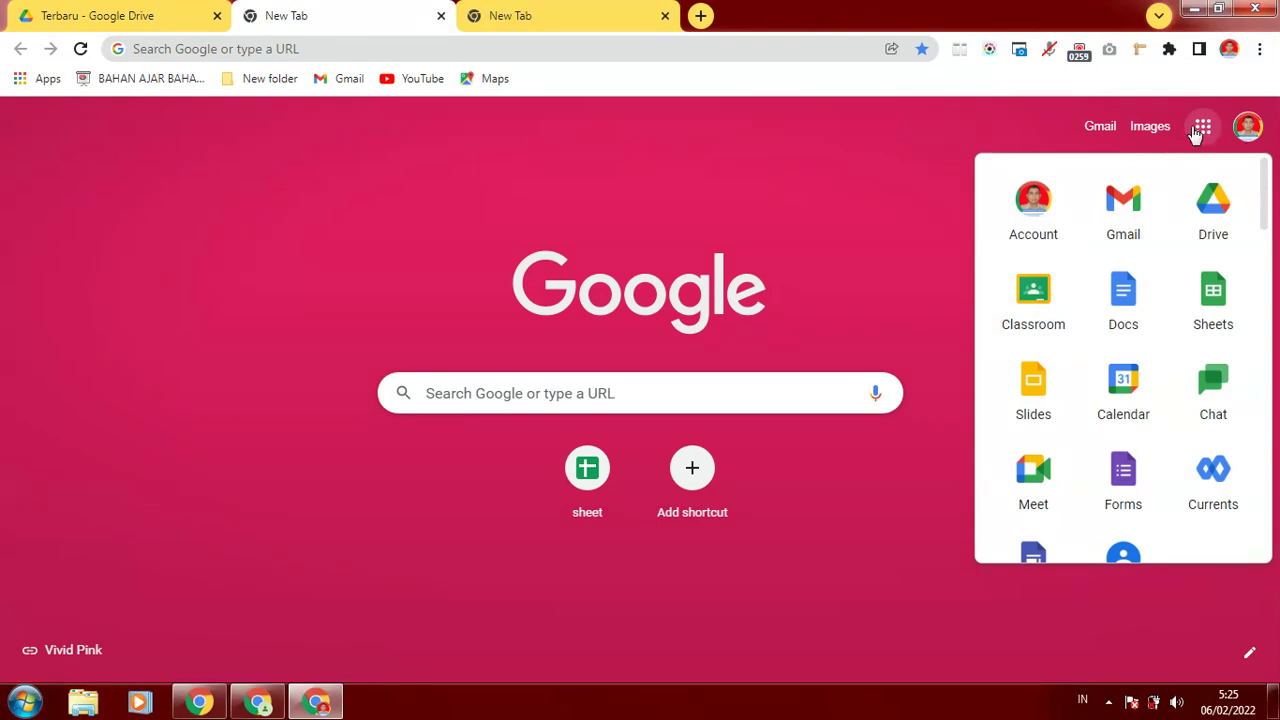
scroll(1267, 190, "down", 1)
scroll(1267, 190, "down", 3)
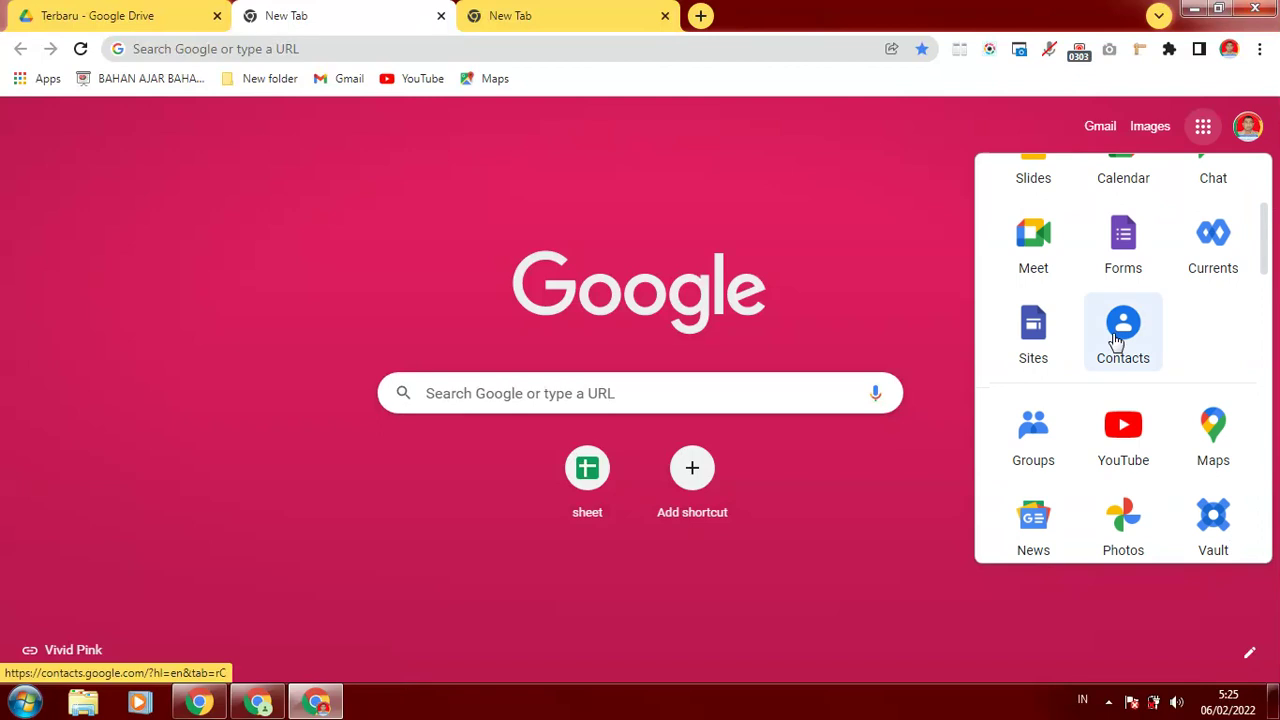
left_click(1116, 341)
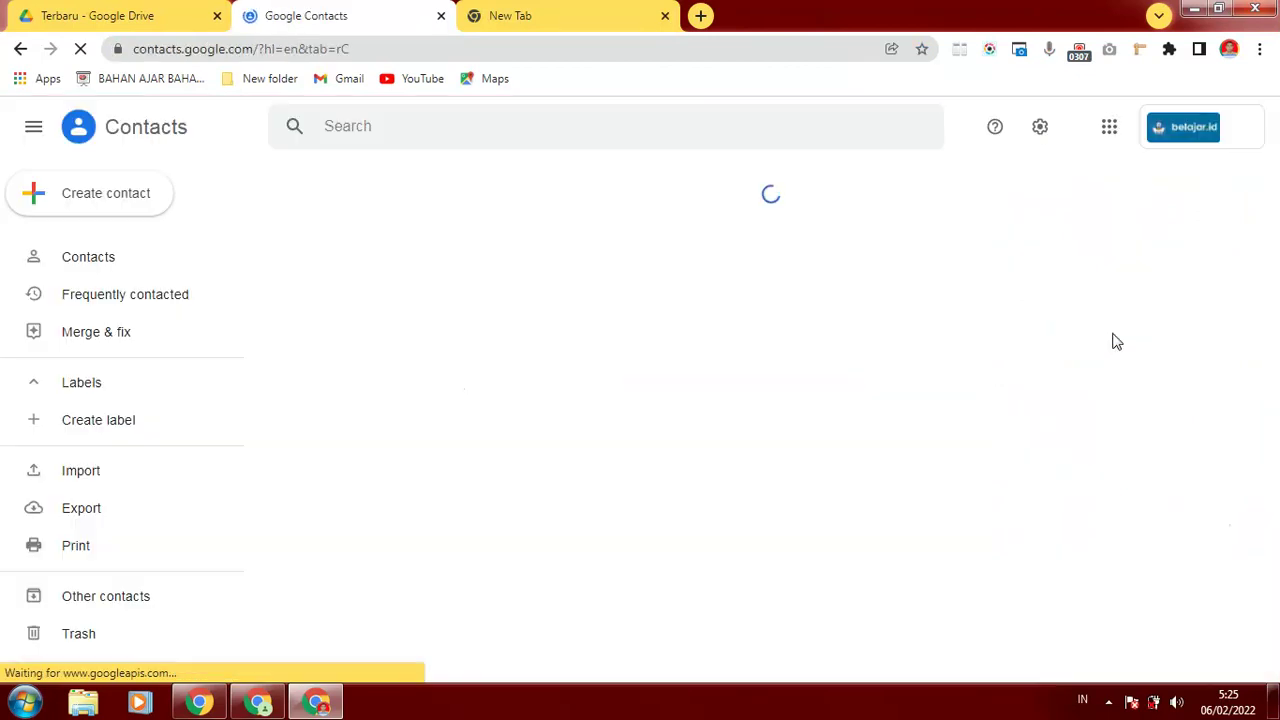
Switch back to the Google Drive Recent tab listing Kontak.vcf.
left_click(146, 22)
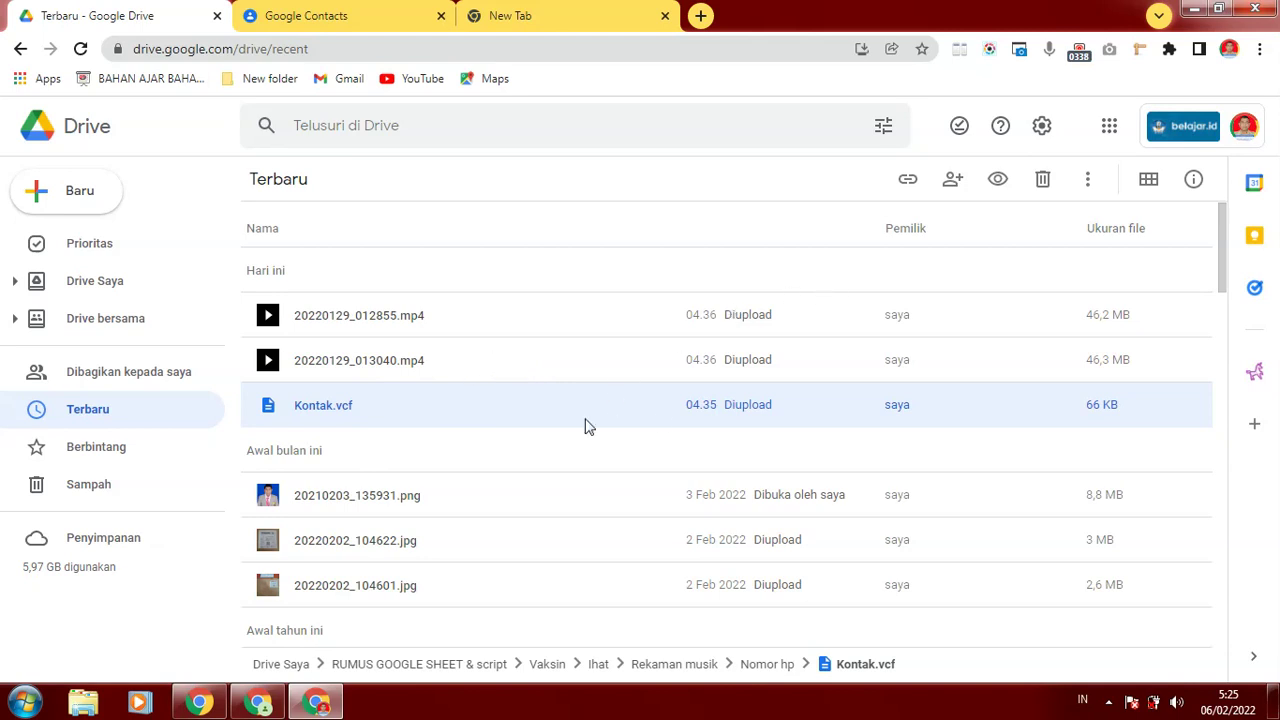
Return to the Google Contacts tab and scroll through the 93-contact list.
left_click(322, 17)
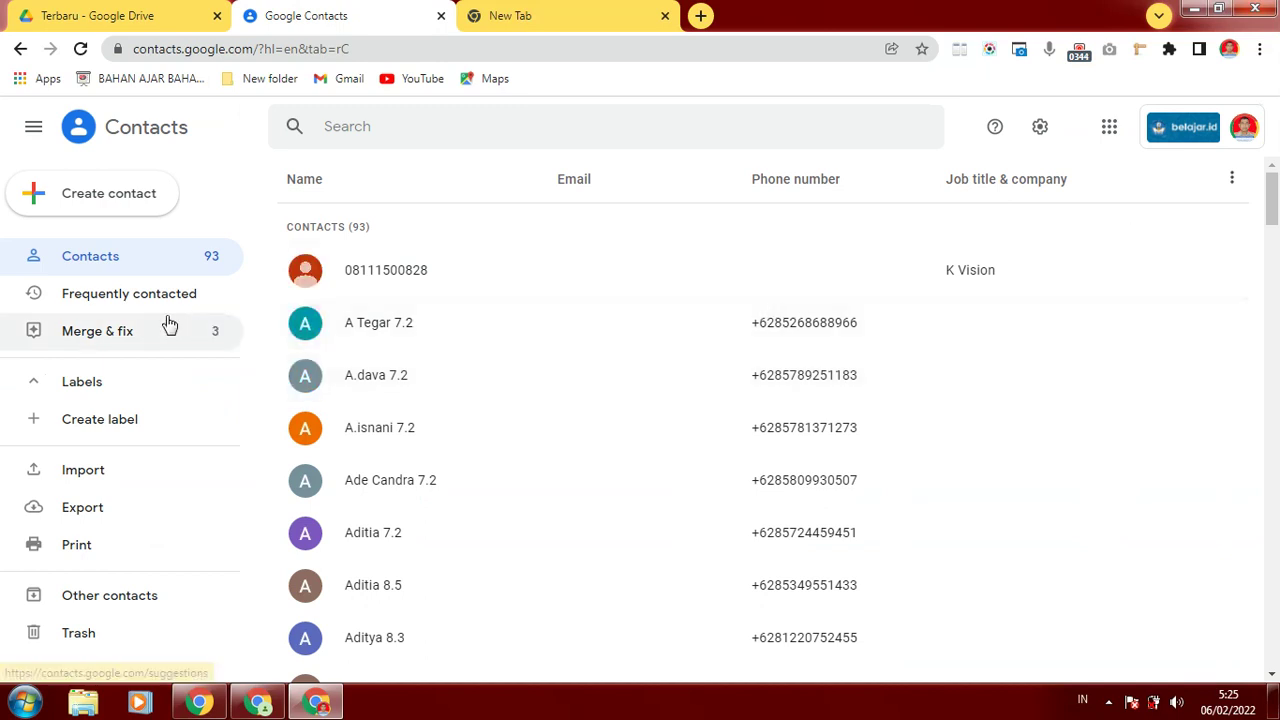
scroll(1277, 197, "down", 3)
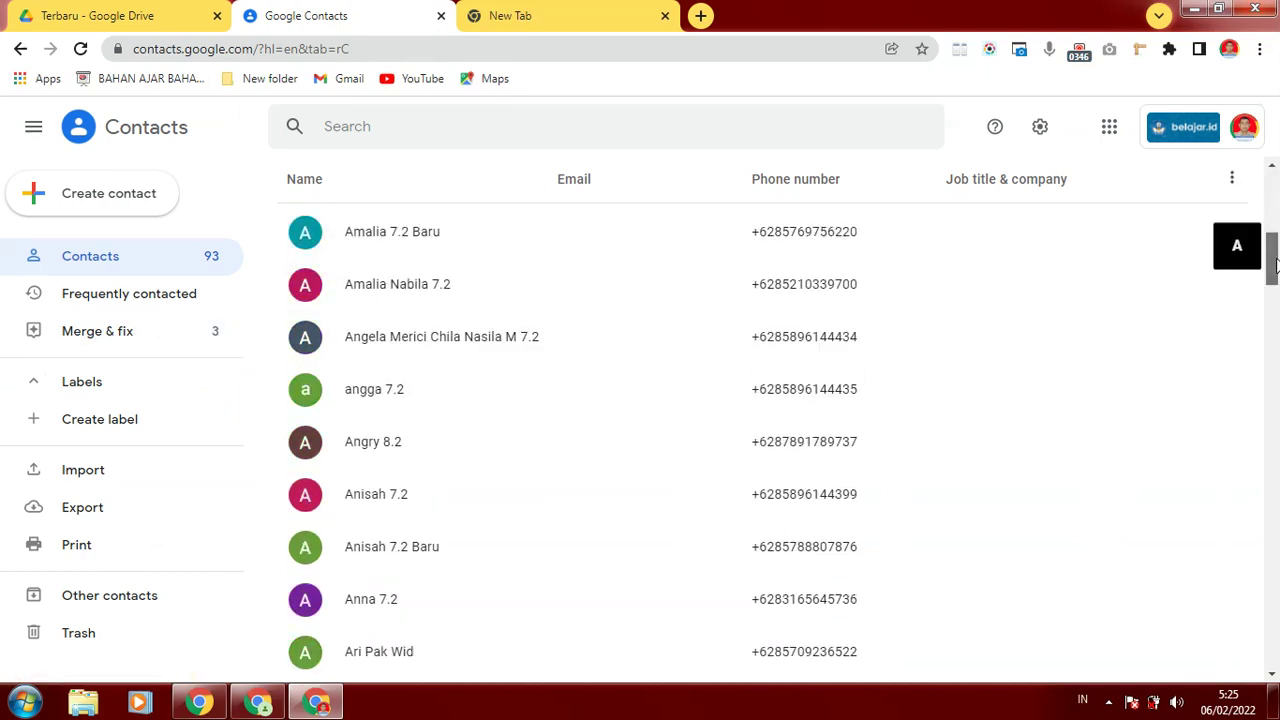
scroll(1277, 197, "up", 3)
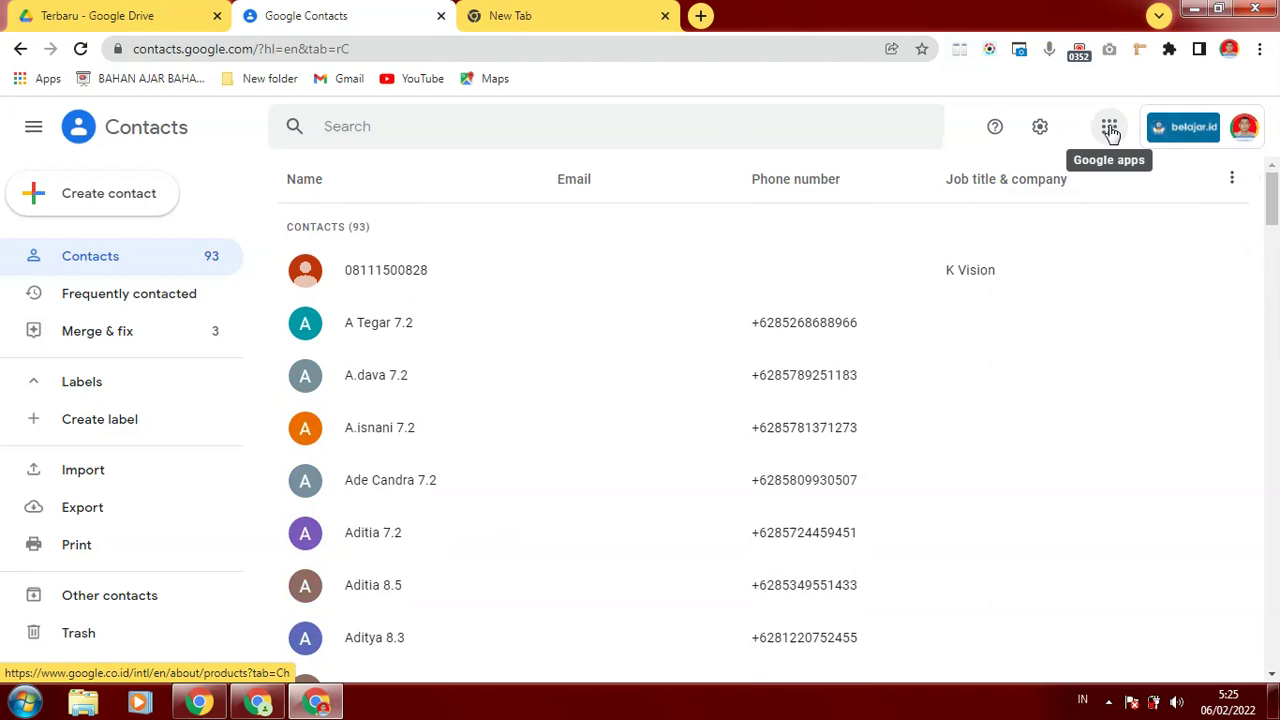
mouse_move(595, 375)
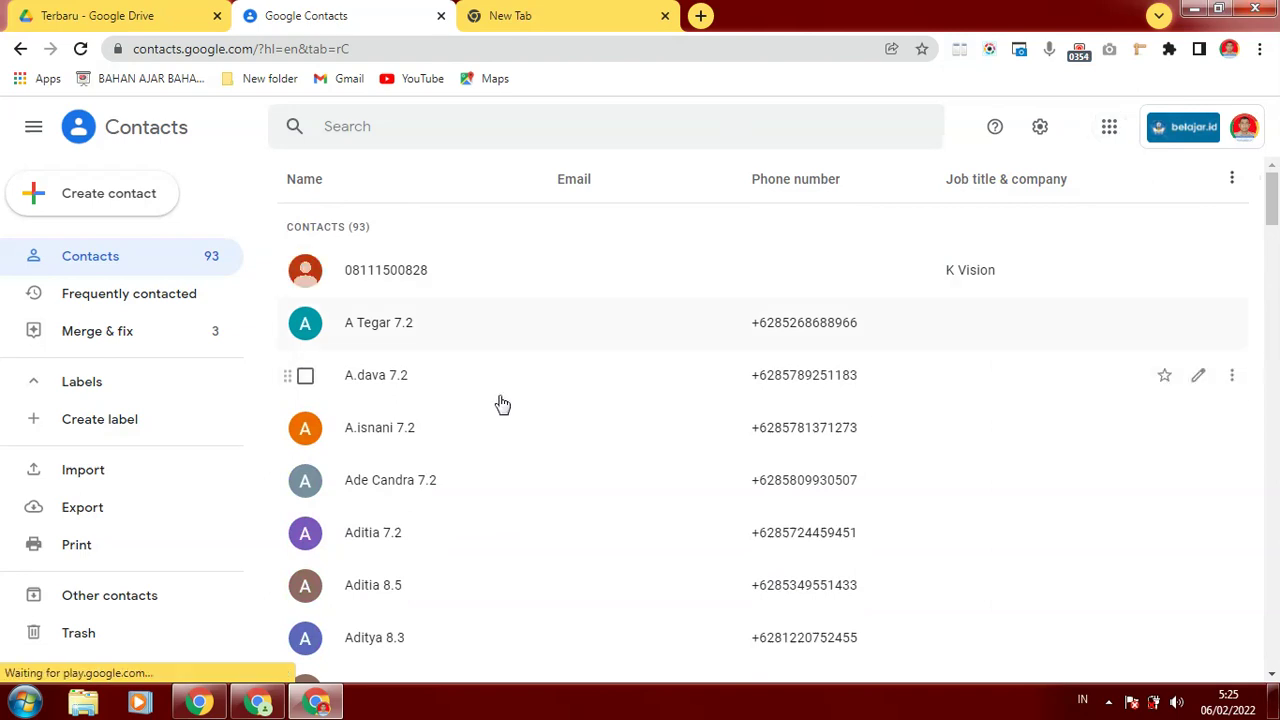
mouse_move(1270, 218)
left_mouse_down()
mouse_move(1270, 645)
mouse_move(1270, 195)
left_mouse_up()
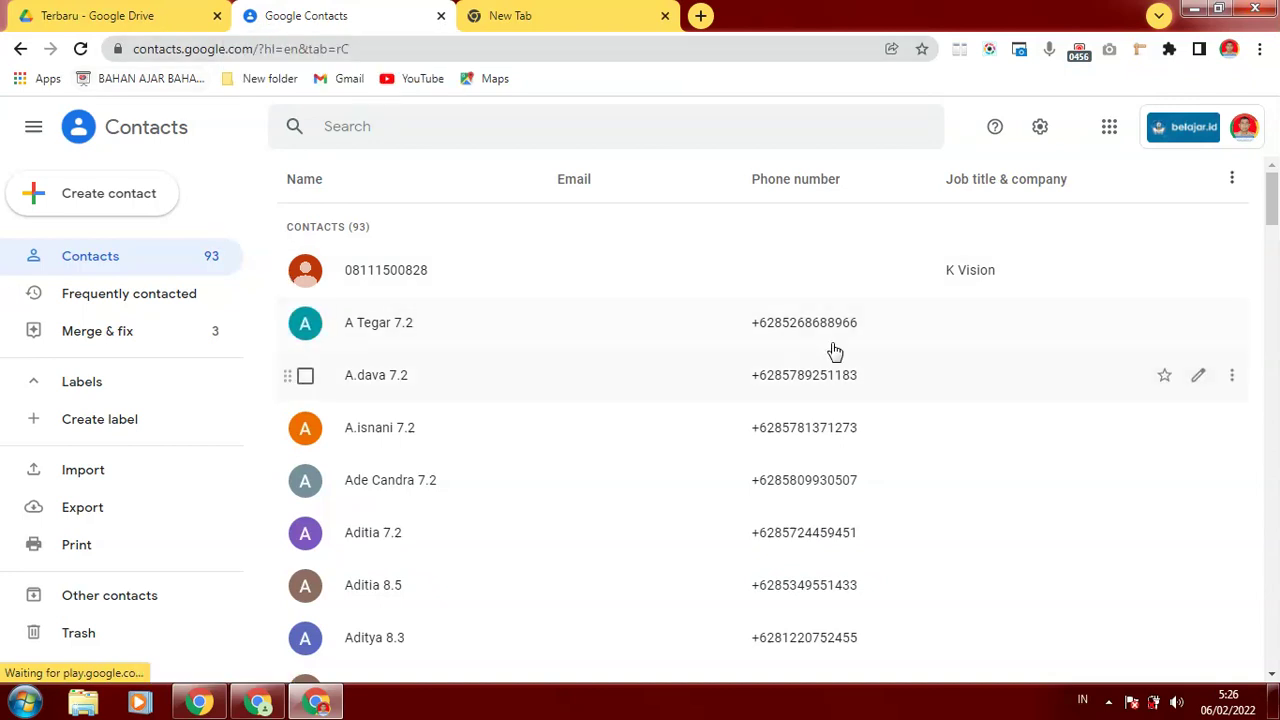
mouse_move(1271, 198)
left_mouse_down()
mouse_move(1274, 645)
mouse_move(1243, 149)
left_mouse_up()
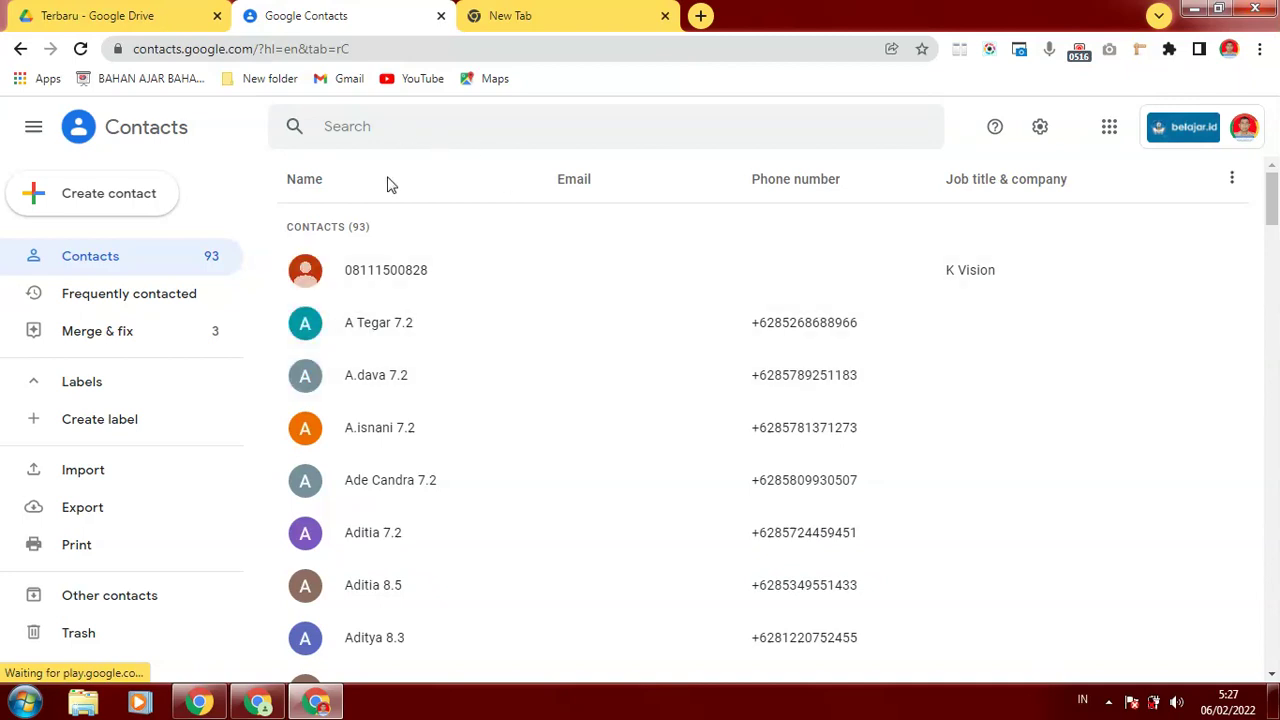
left_click(441, 128)
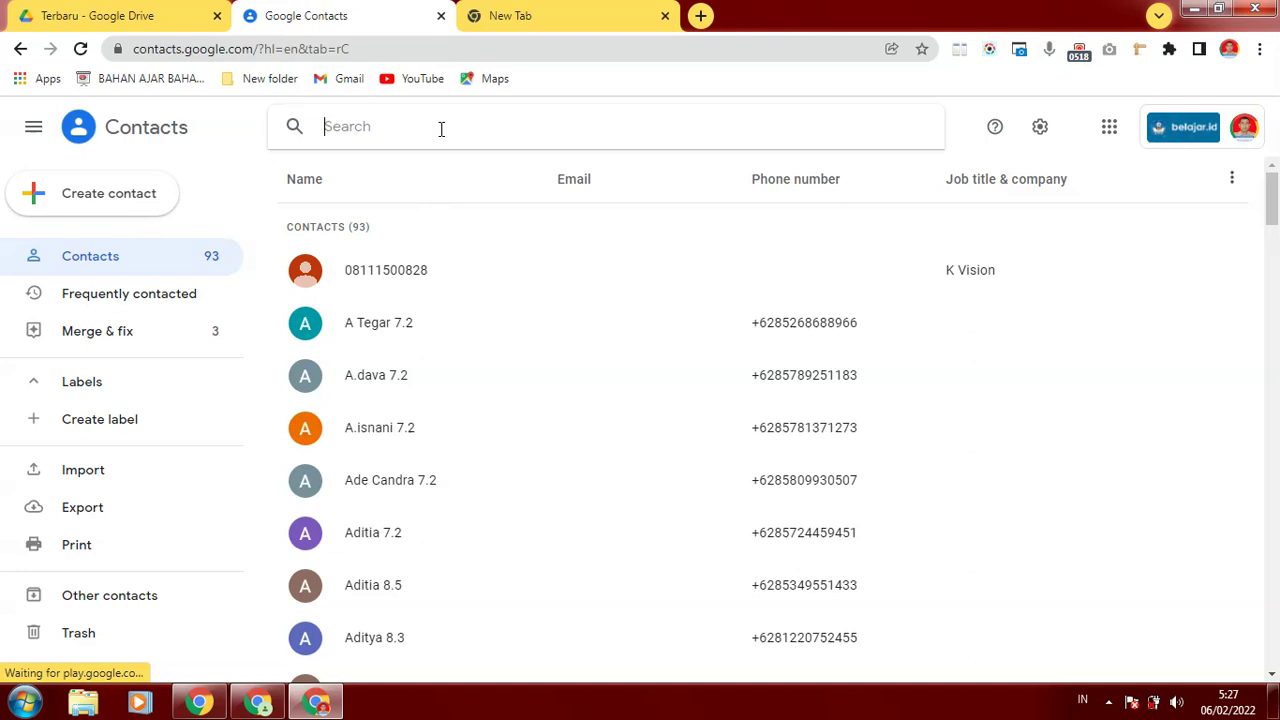
type("no saya")
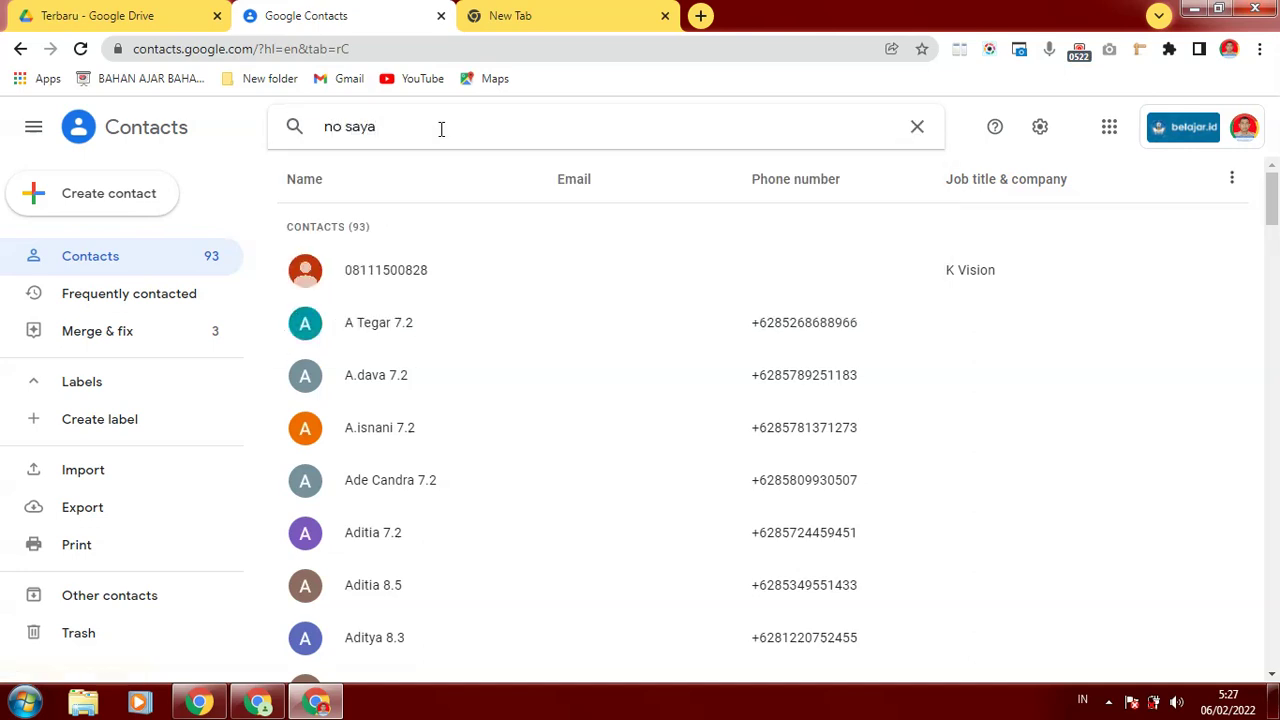
key("Return")
left_click(21, 50)
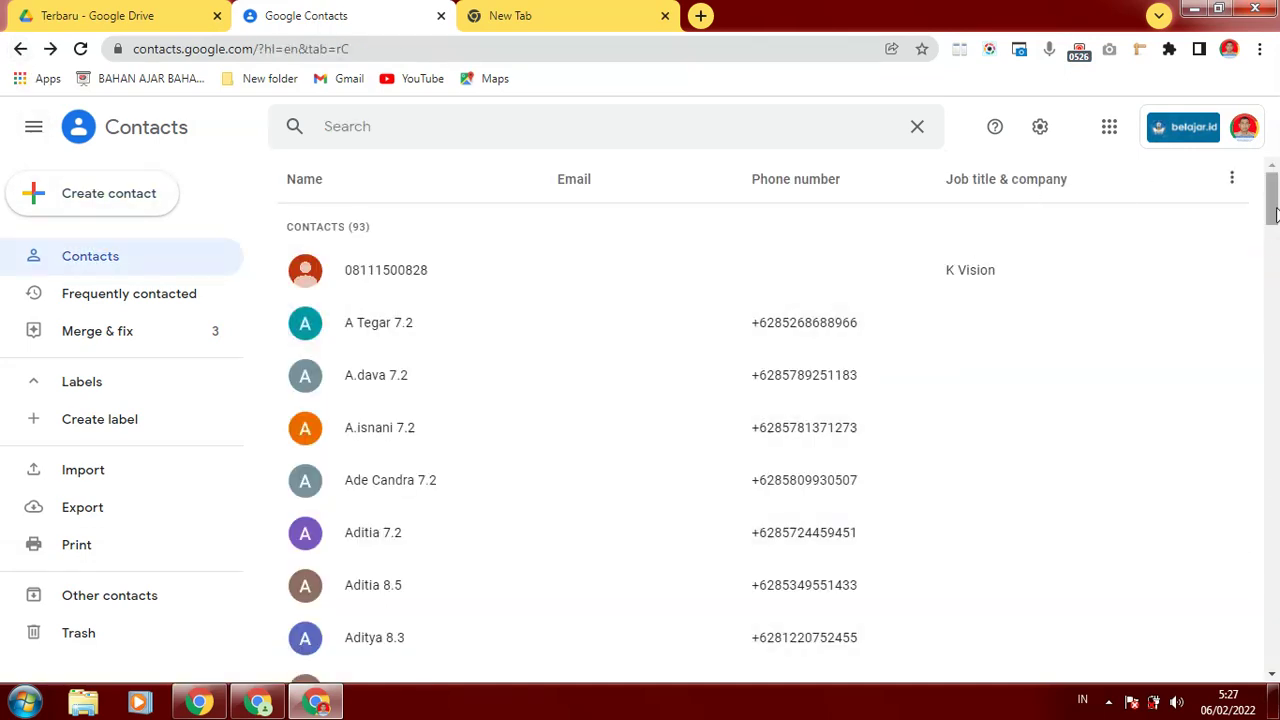
mouse_move(1268, 230)
left_mouse_down()
mouse_move(1274, 512)
mouse_move(1274, 190)
left_mouse_up()
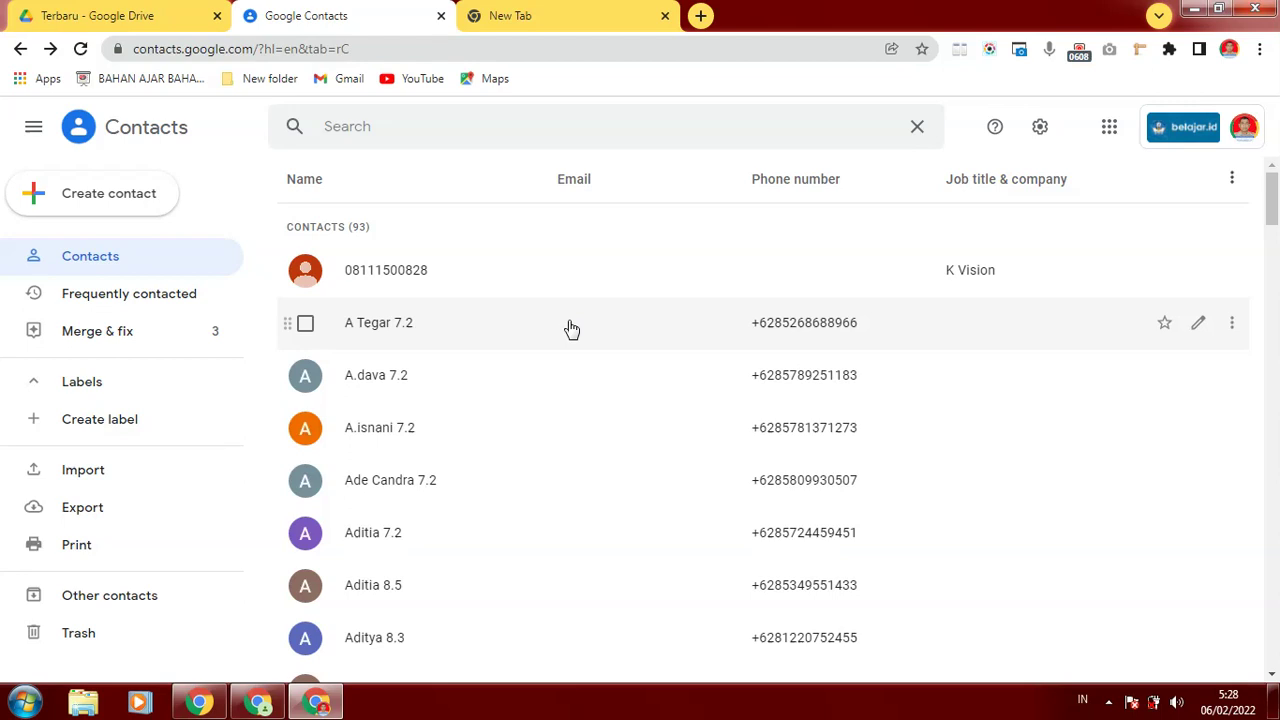
left_click(1248, 130)
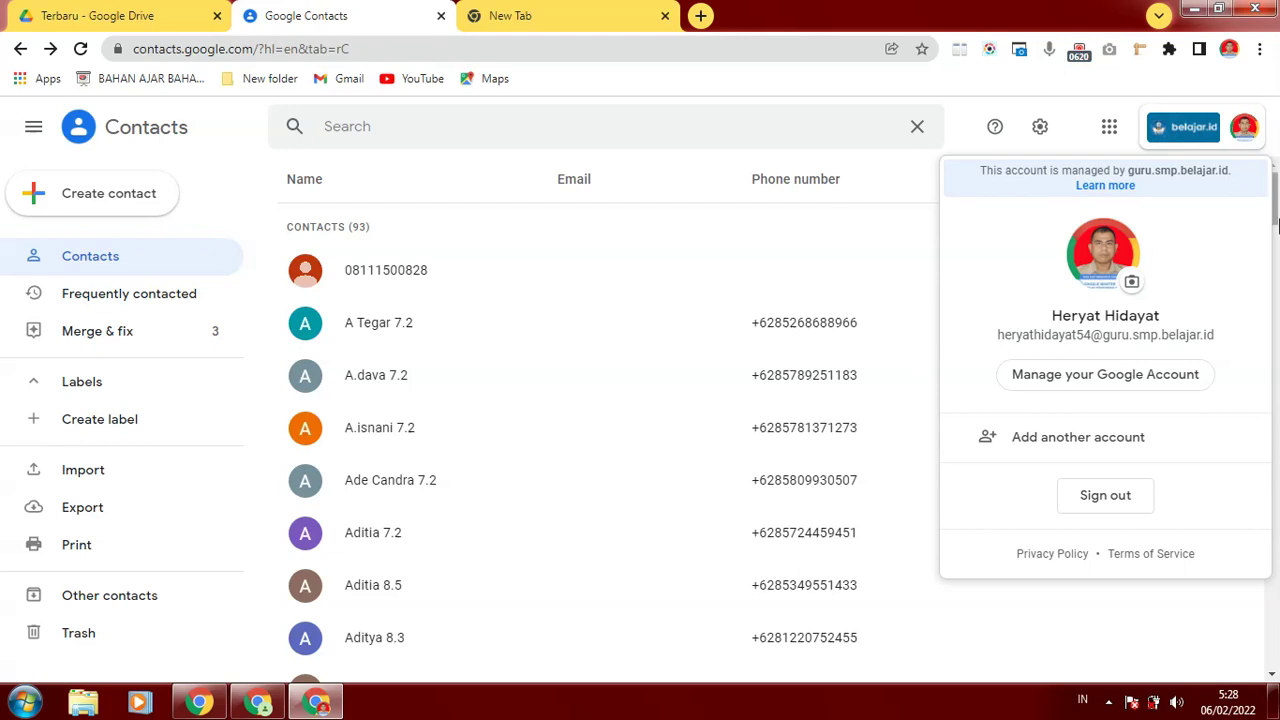
left_click(903, 235)
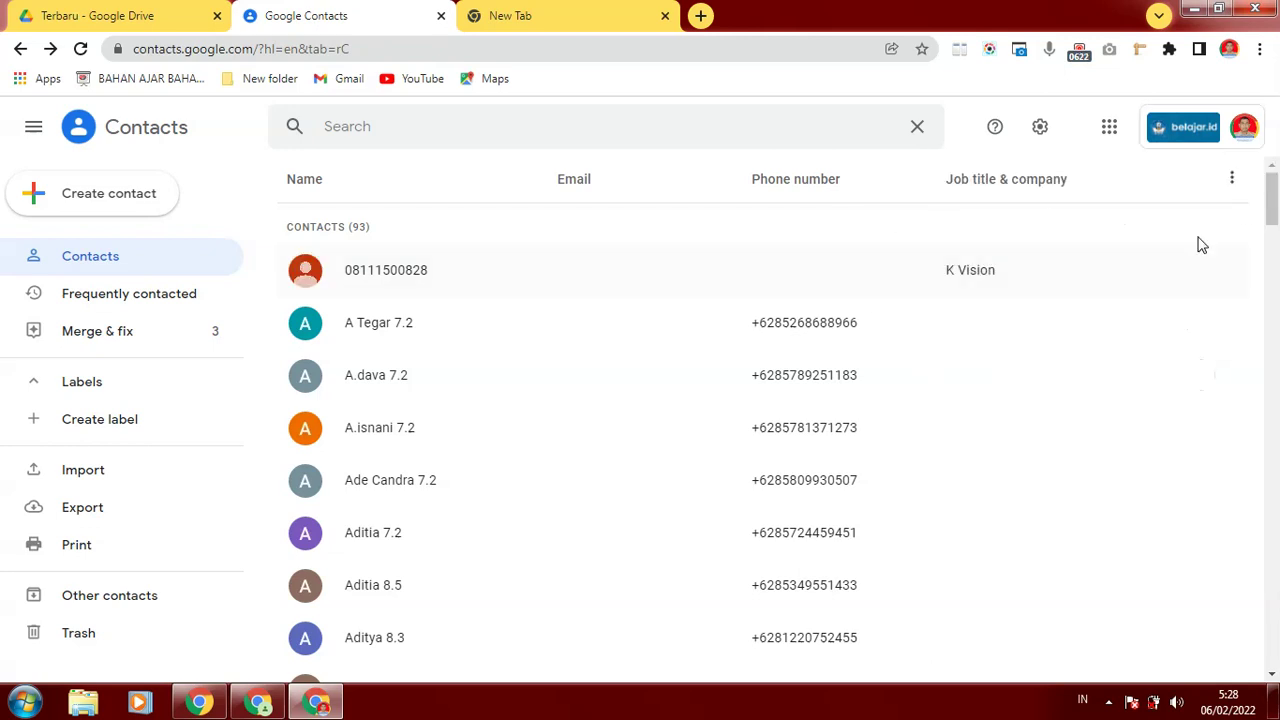
mouse_move(1270, 212)
left_mouse_down()
mouse_move(1276, 180)
mouse_move(1276, 494)
left_mouse_up()
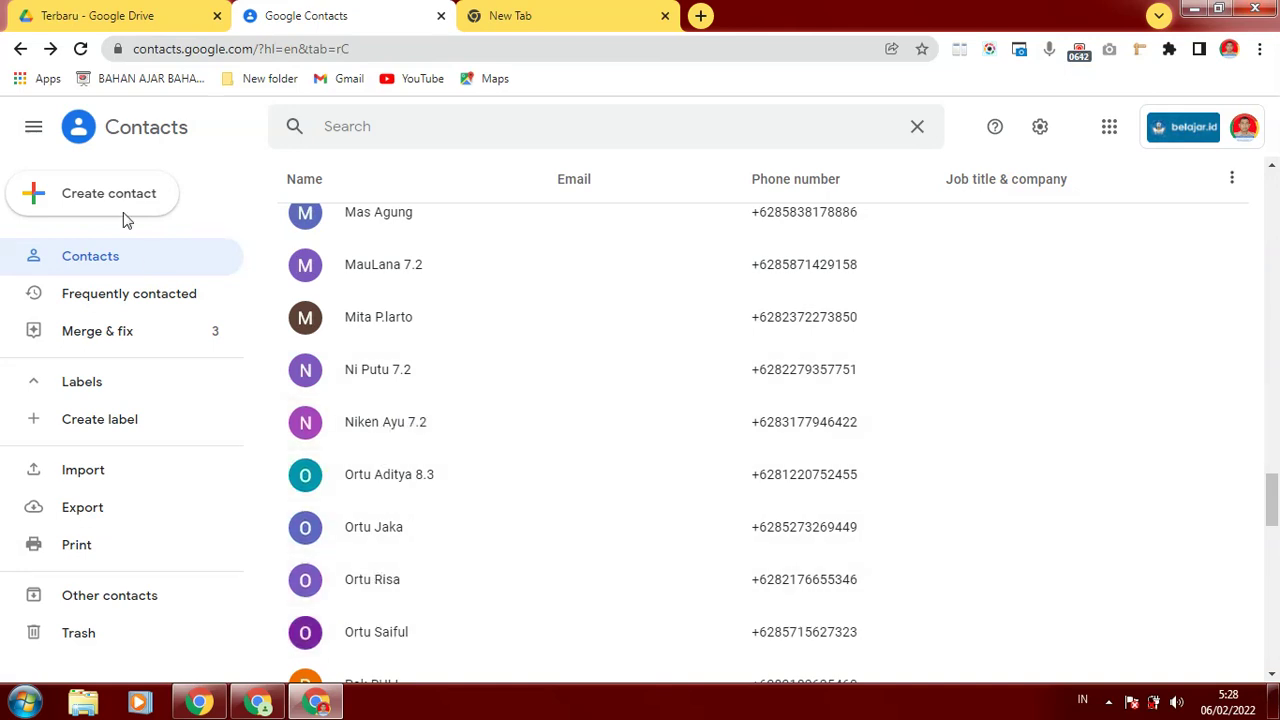
left_click(79, 49)
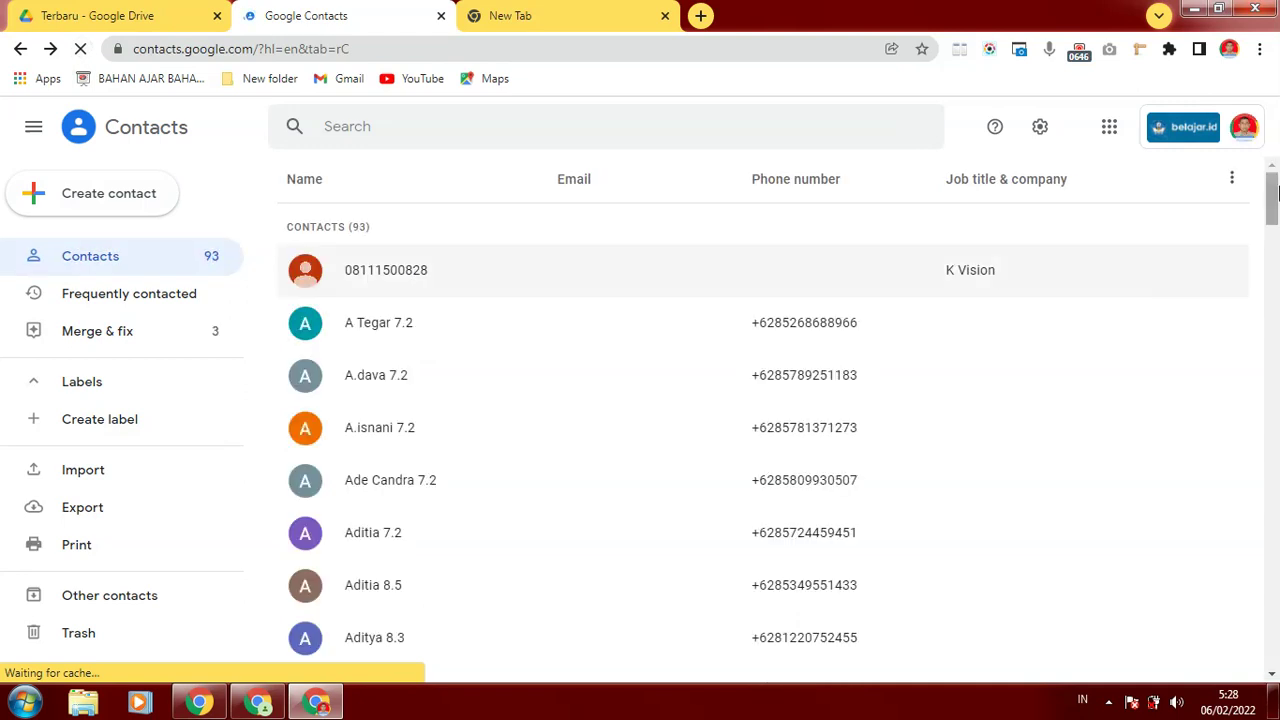
left_click_drag(1273, 200, 1277, 504)
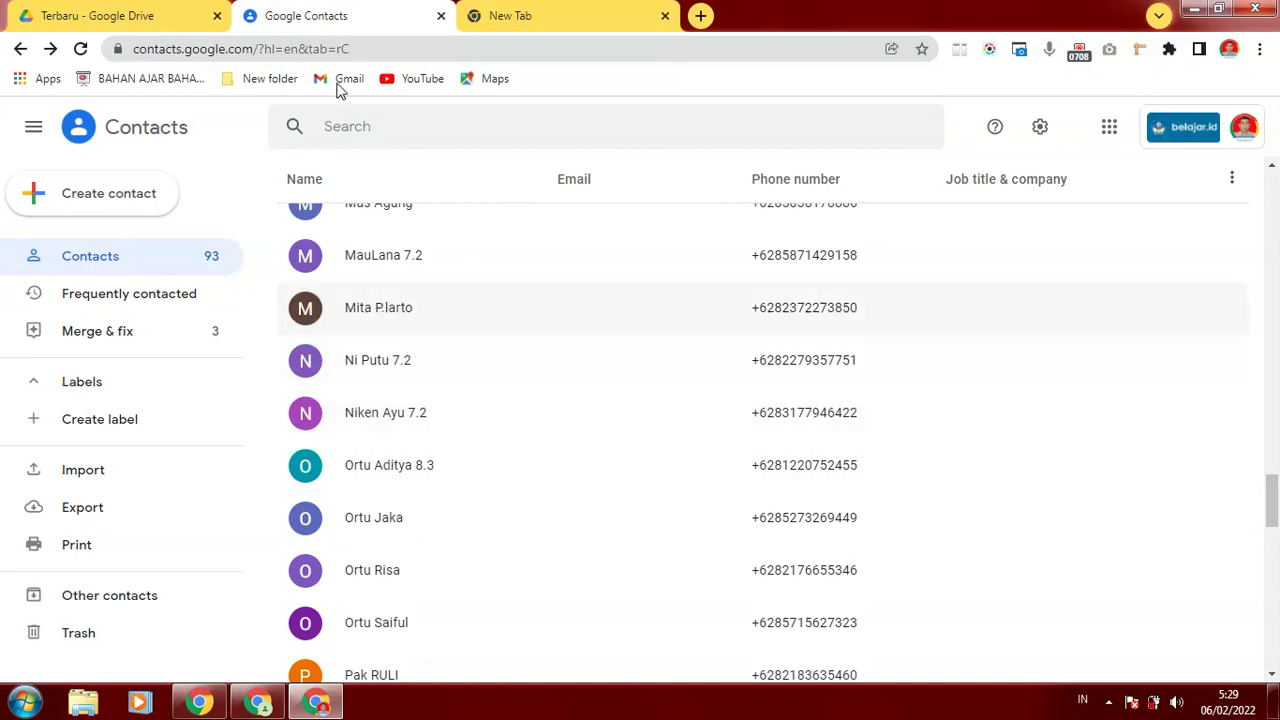
Close the old Contacts tab and reopen Google Contacts from the apps grid.
left_click(438, 17)
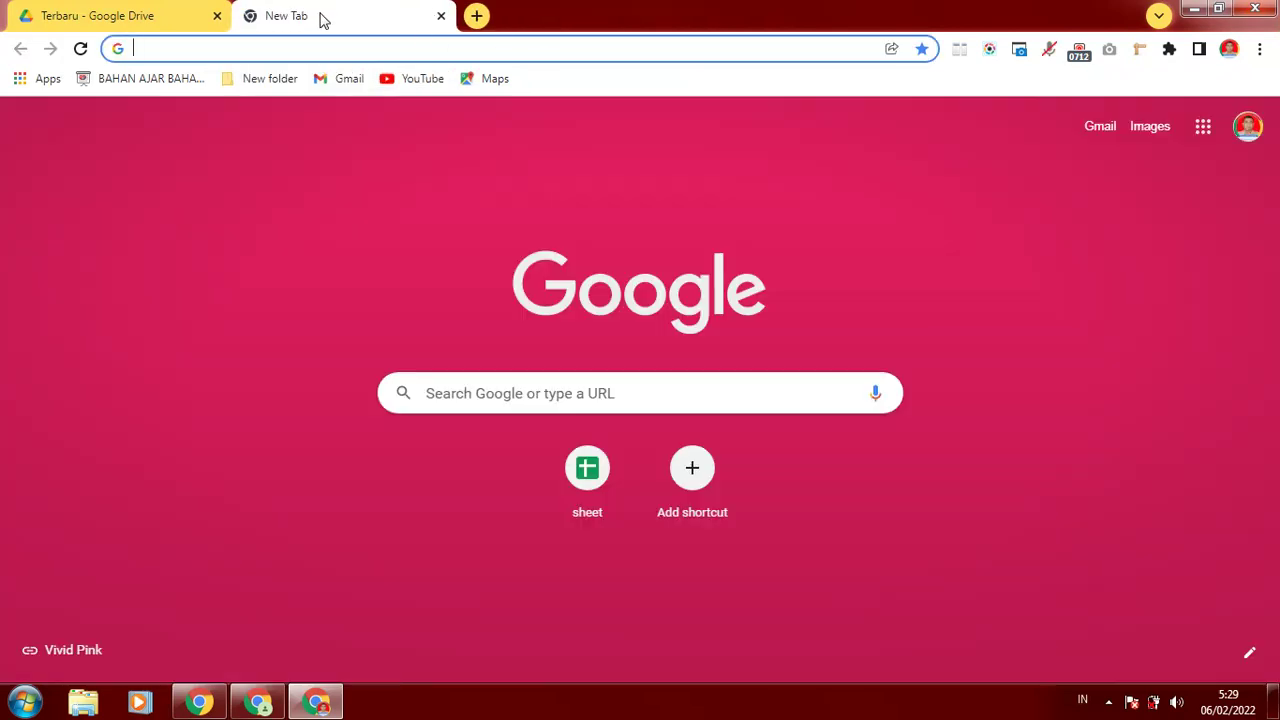
left_click(1203, 127)
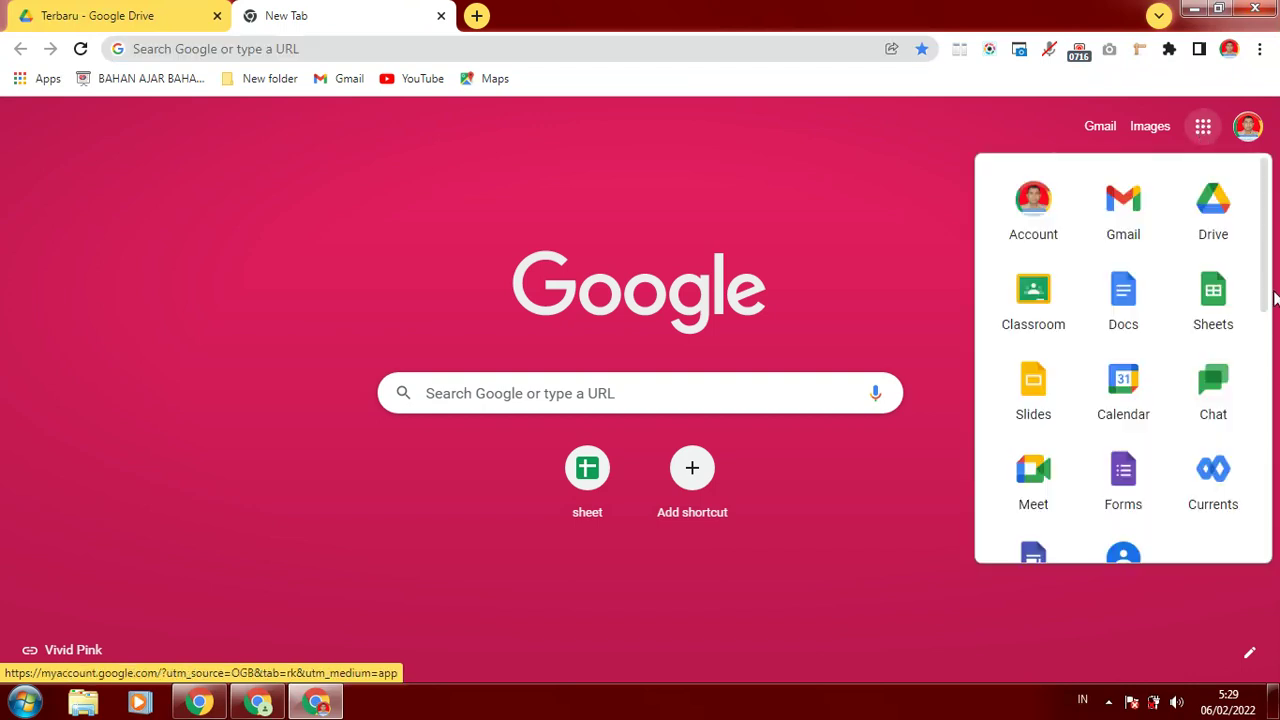
scroll(1268, 300, "down", 4)
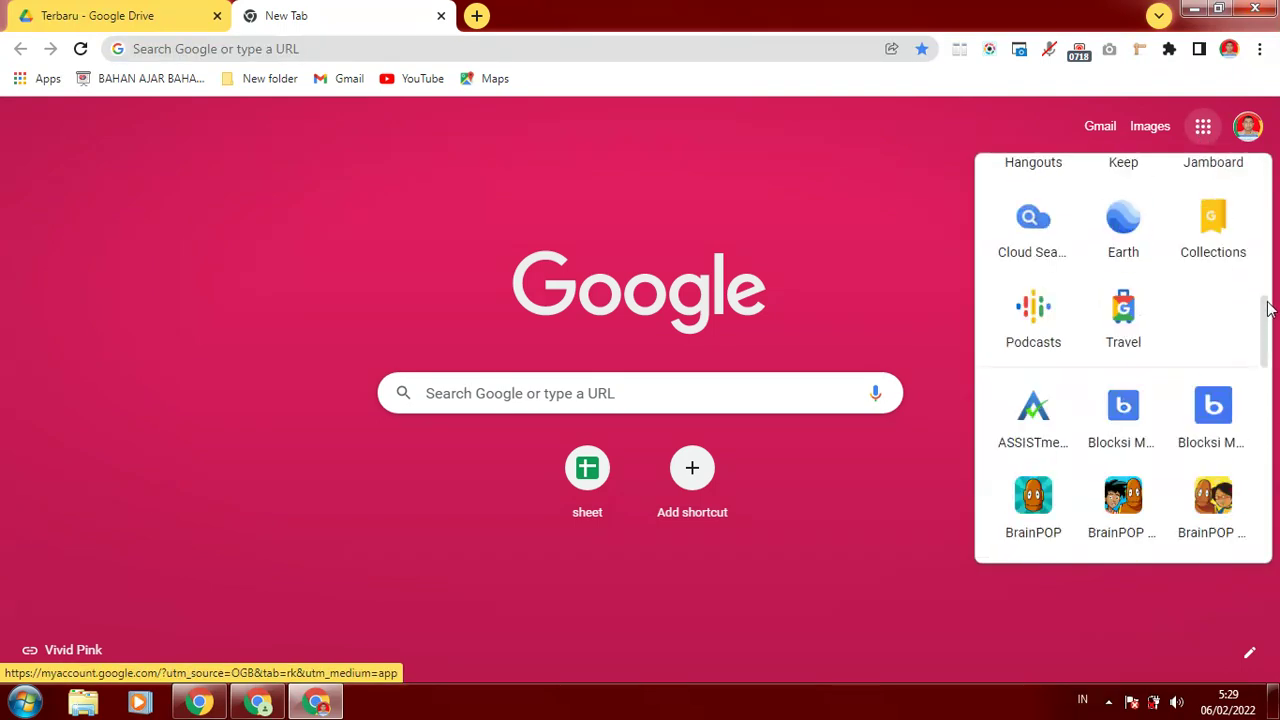
left_click_drag(1266, 328, 1268, 252)
left_click(1119, 258)
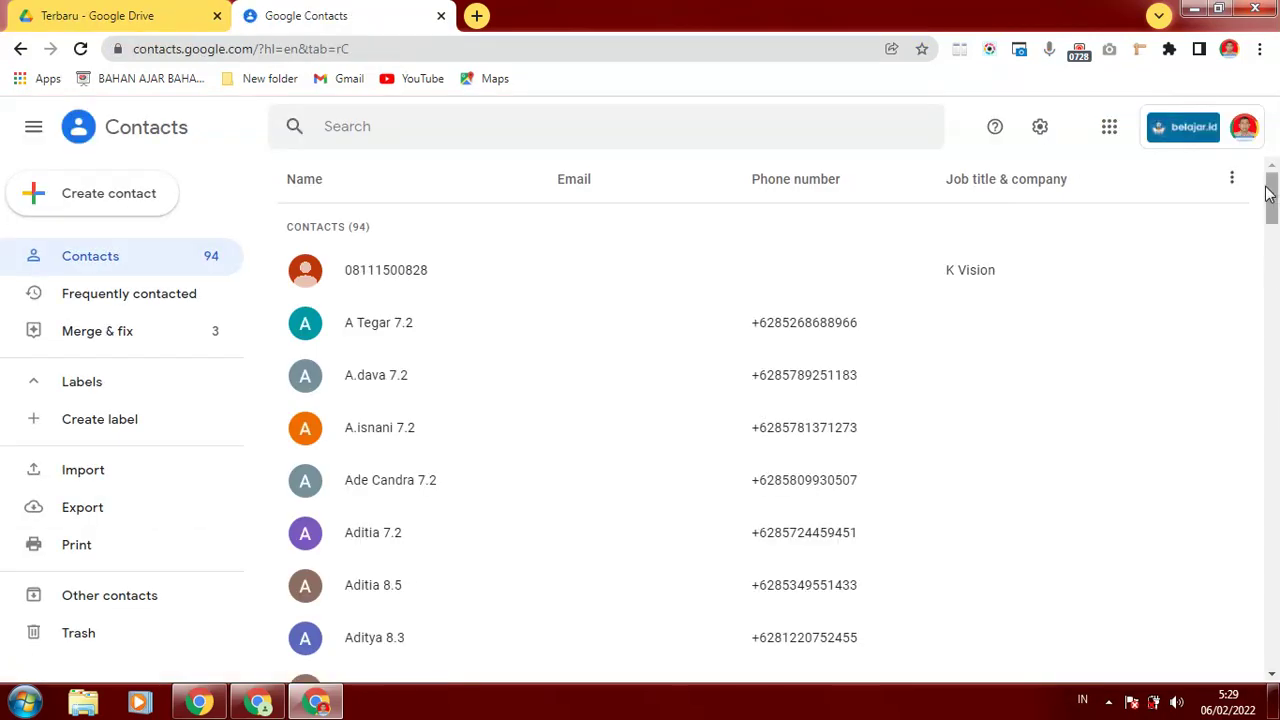
left_click_drag(1275, 190, 1276, 492)
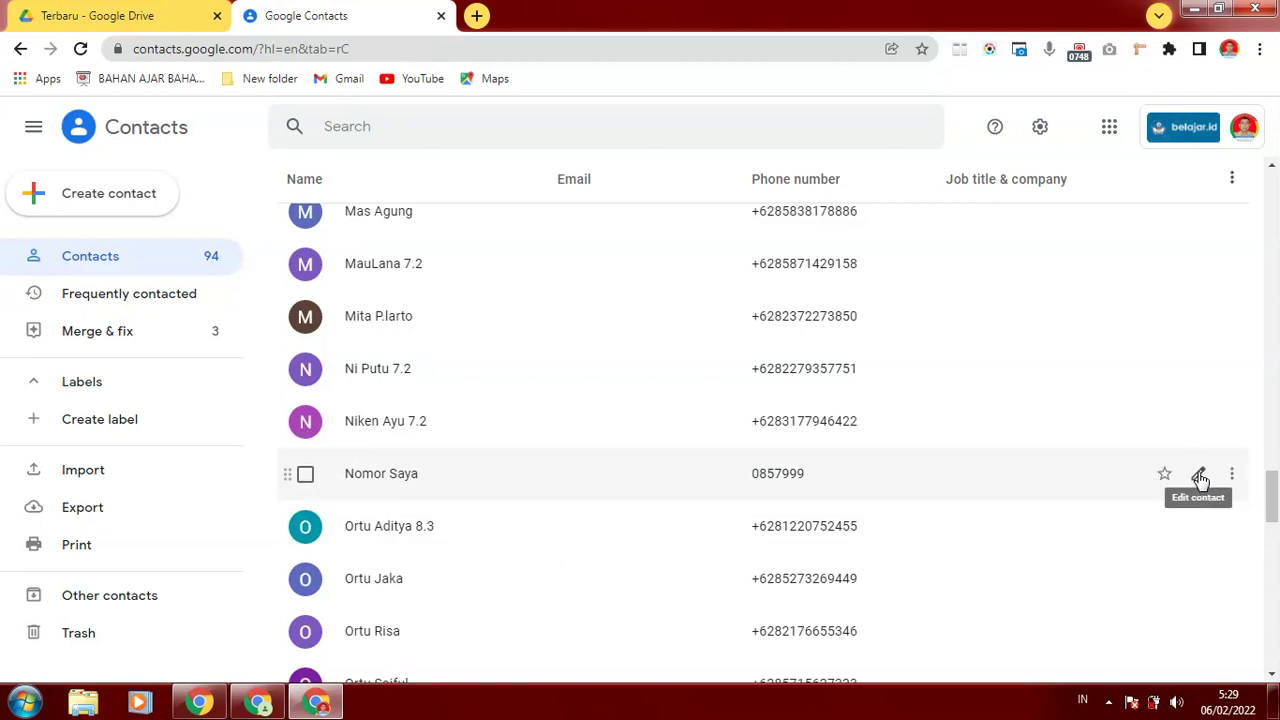
left_click(1200, 476)
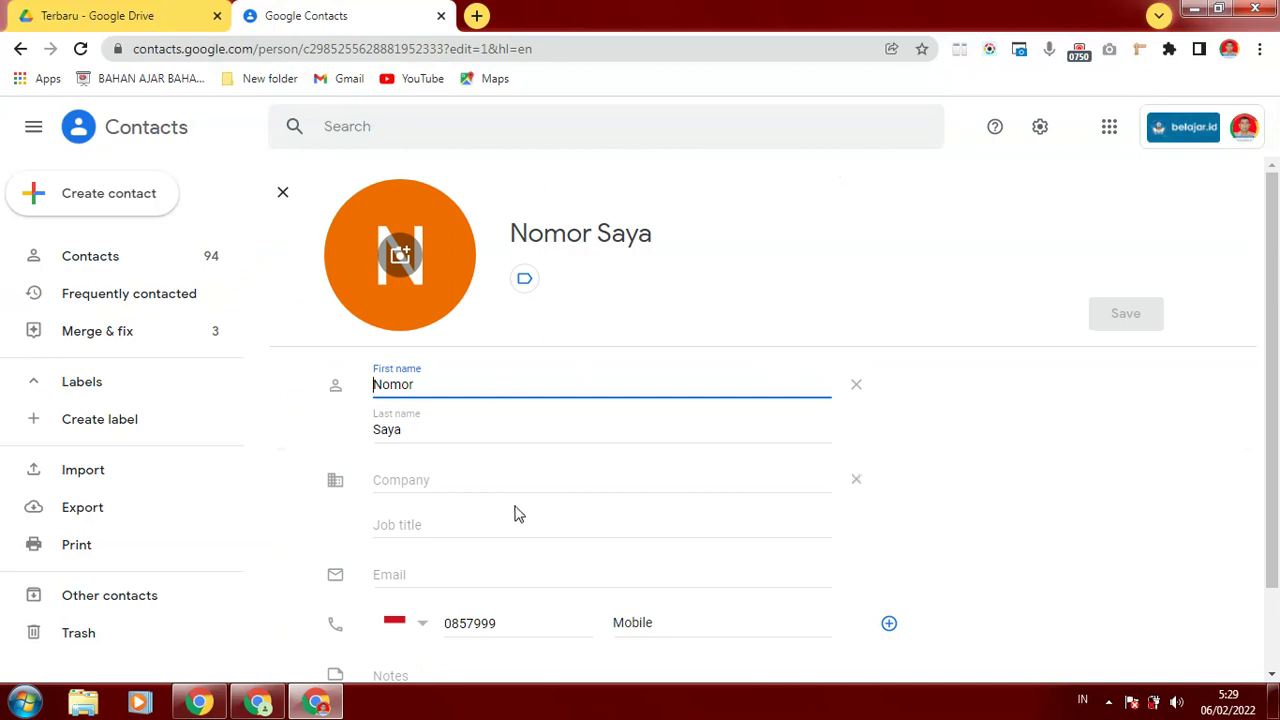
left_click_drag(1265, 302, 1275, 381)
scroll(1200, 380, "up", 2)
left_click(18, 49)
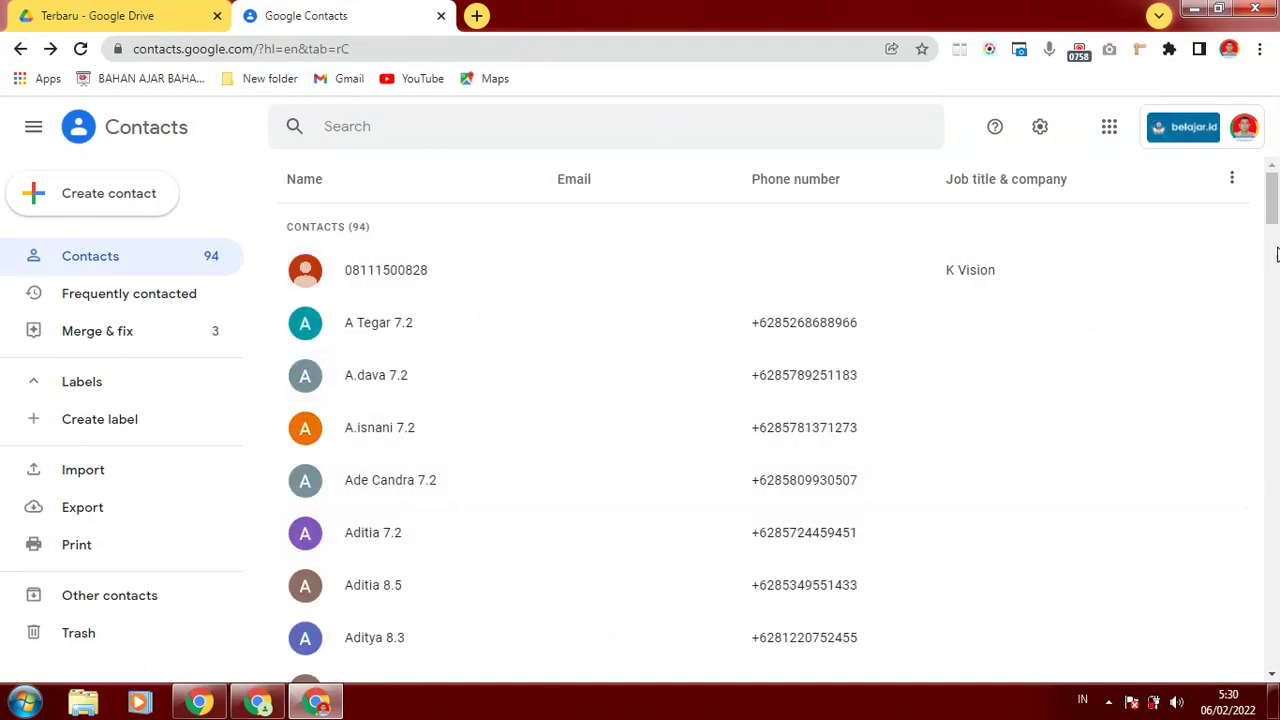
Search for 'nomor' and delete the Nomor Saya contact.
left_click(398, 131)
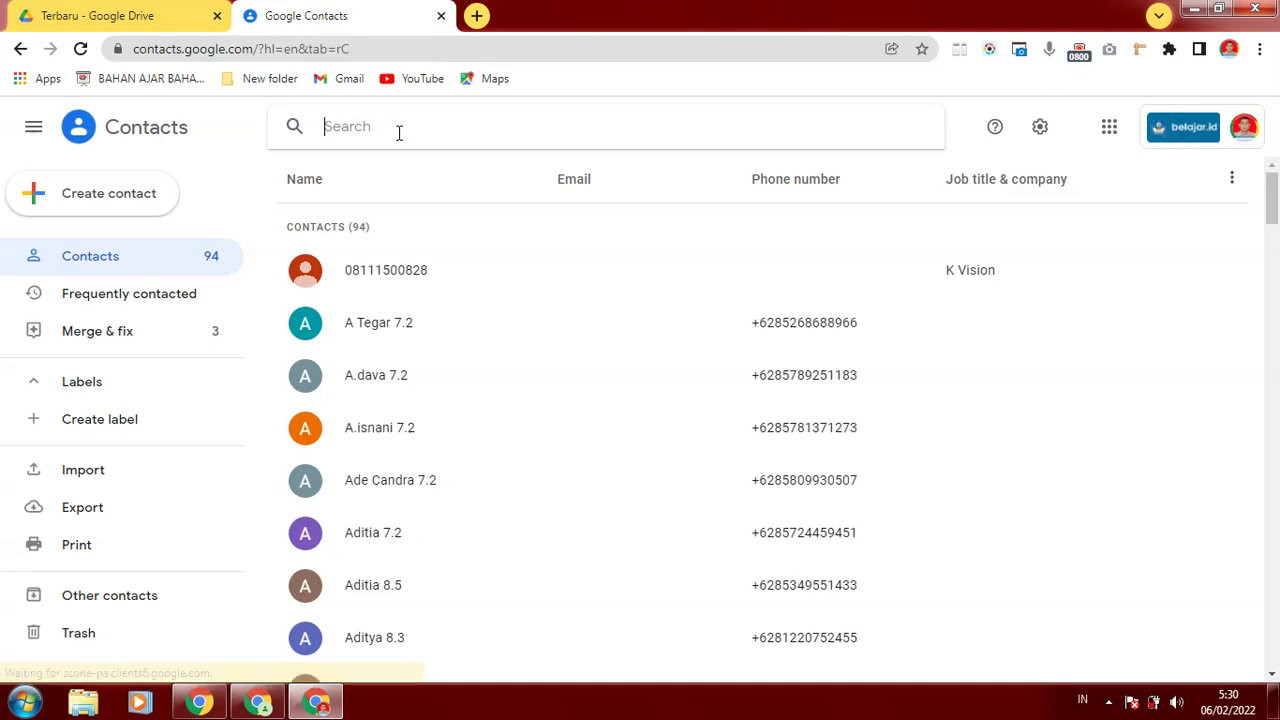
type("nomor")
key("Return")
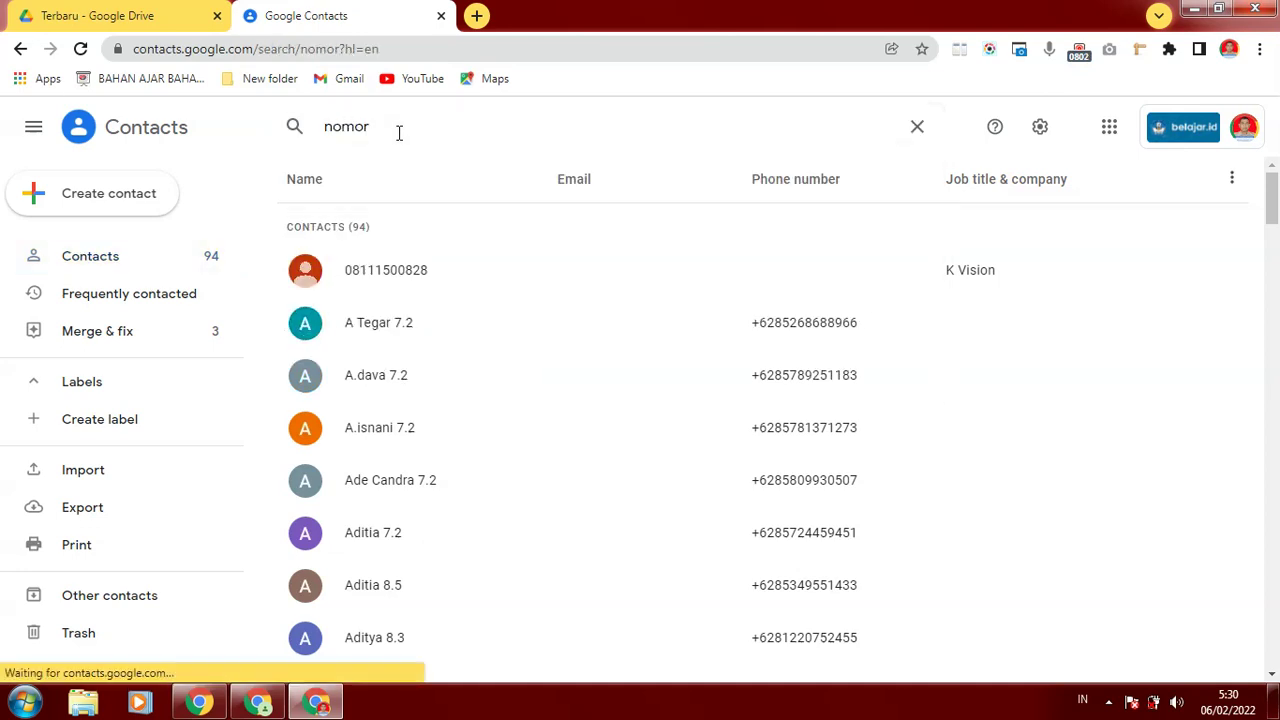
left_click(1247, 274)
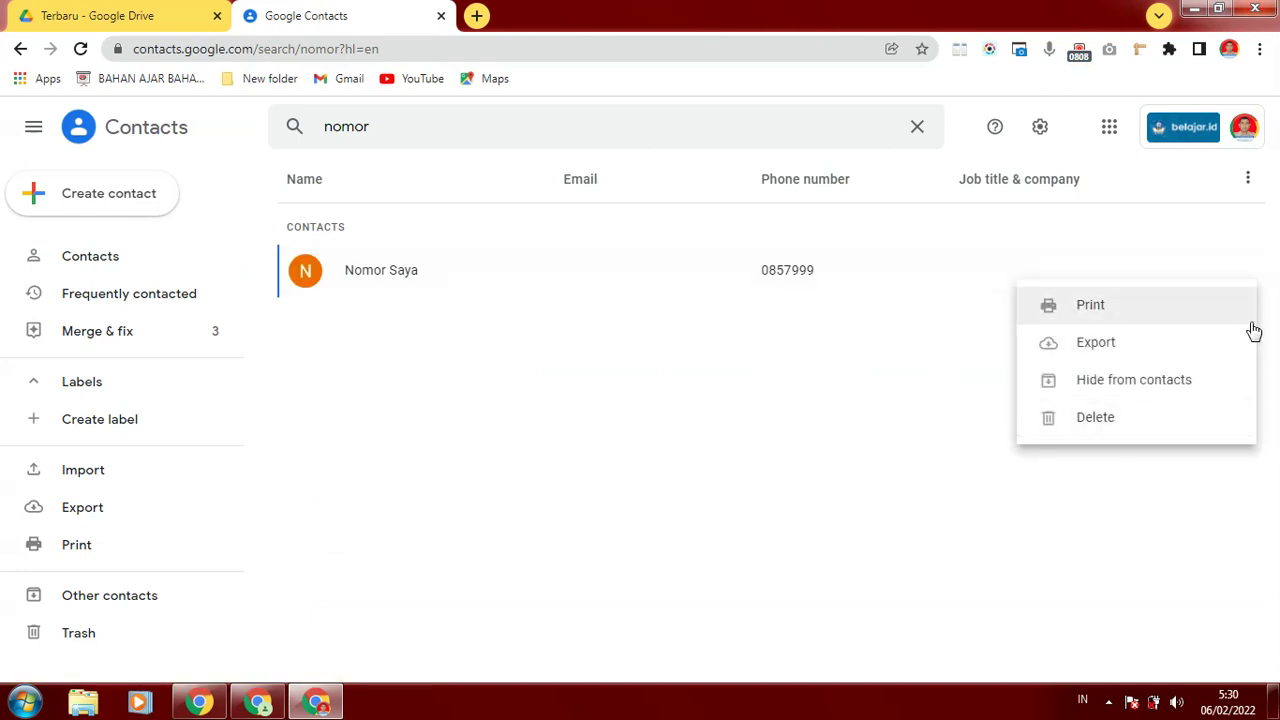
left_click(1094, 420)
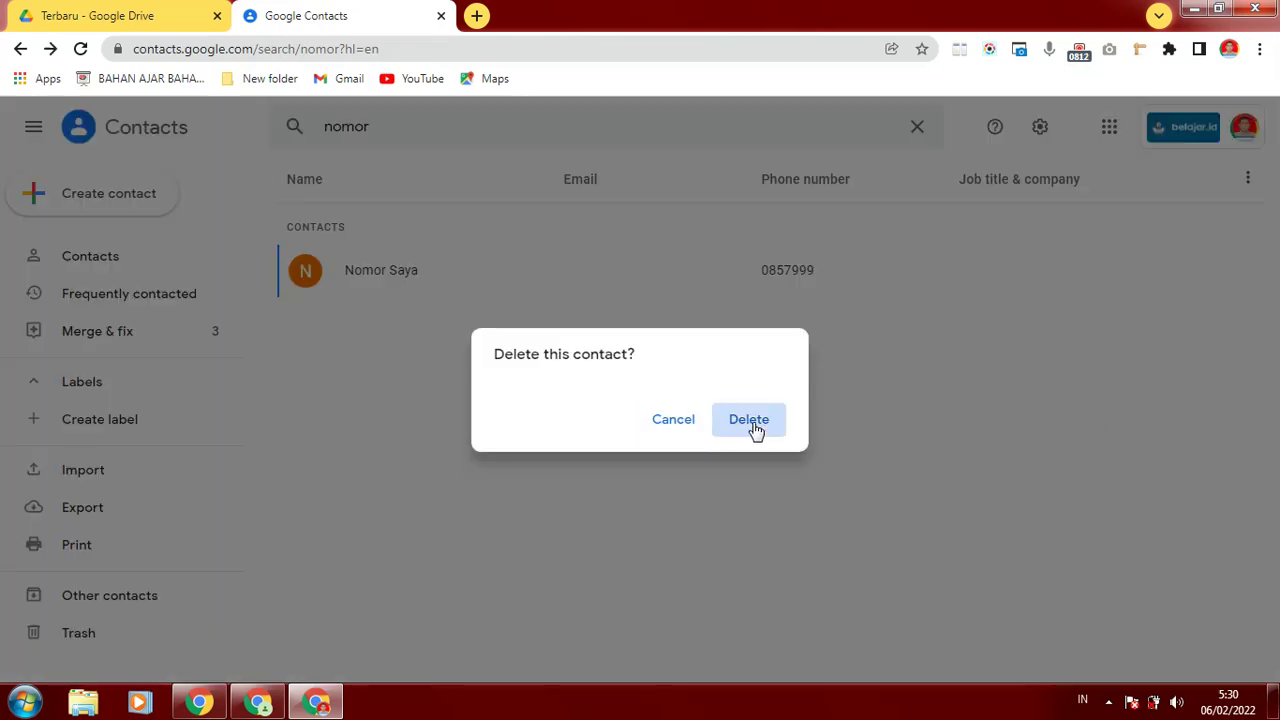
left_click(749, 420)
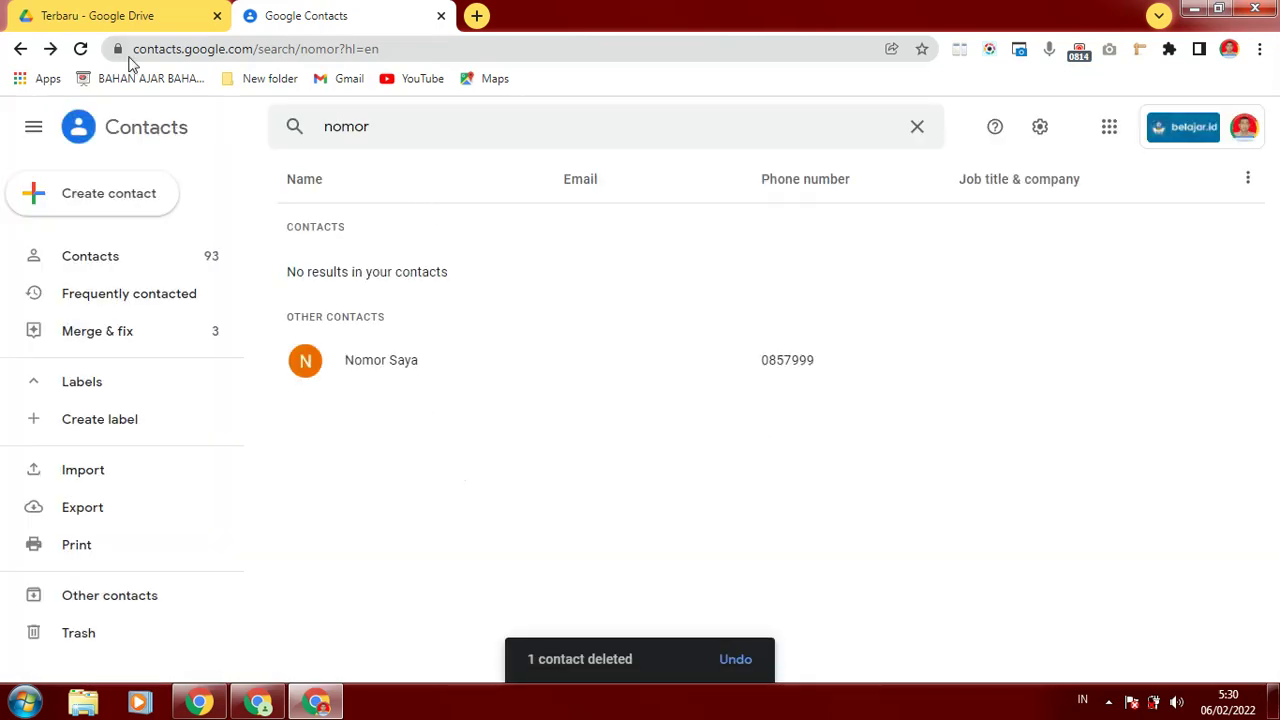
Back in the full list, search 'nomor' again to confirm the contact is gone.
left_click(19, 50)
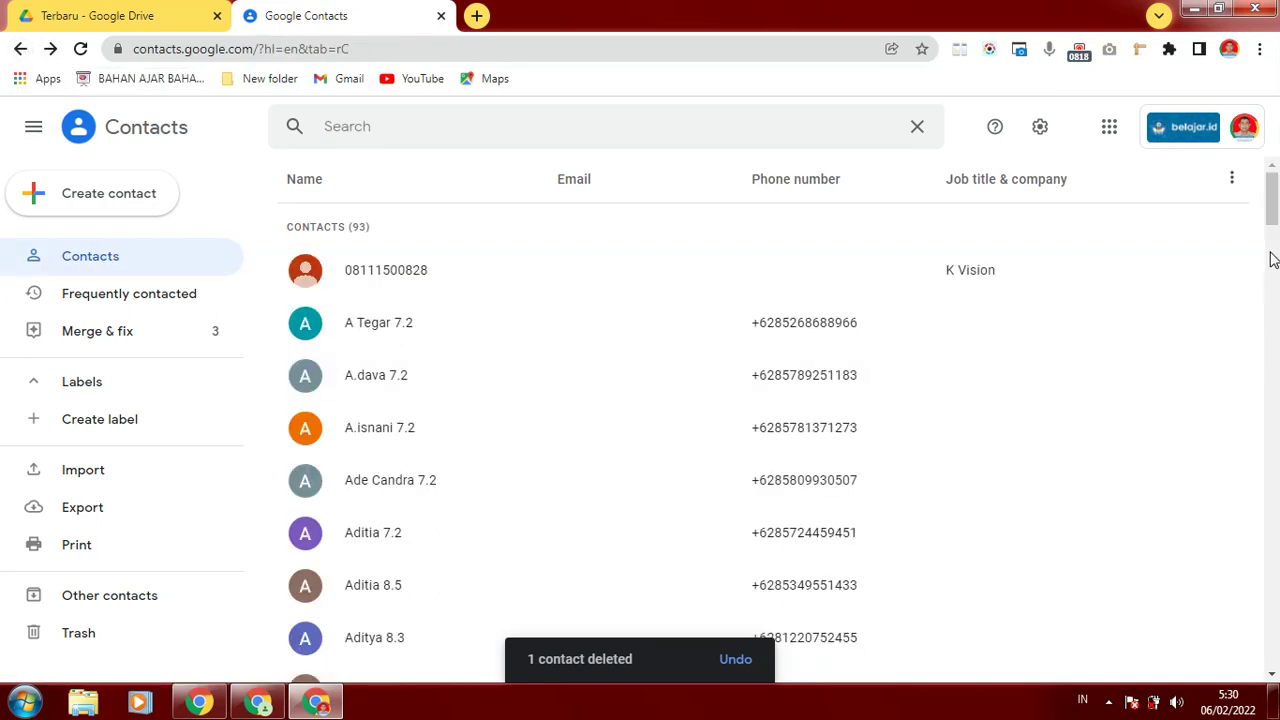
left_click_drag(1272, 210, 1272, 296)
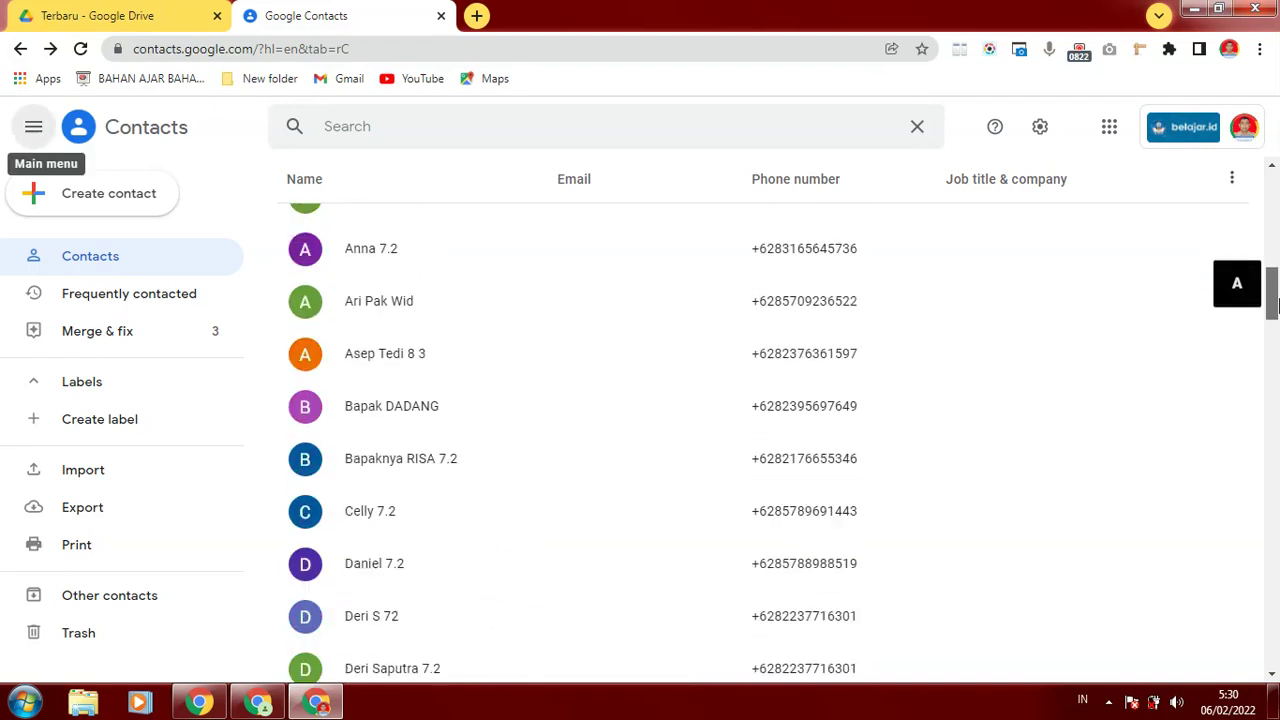
left_click(560, 137)
type("nomor")
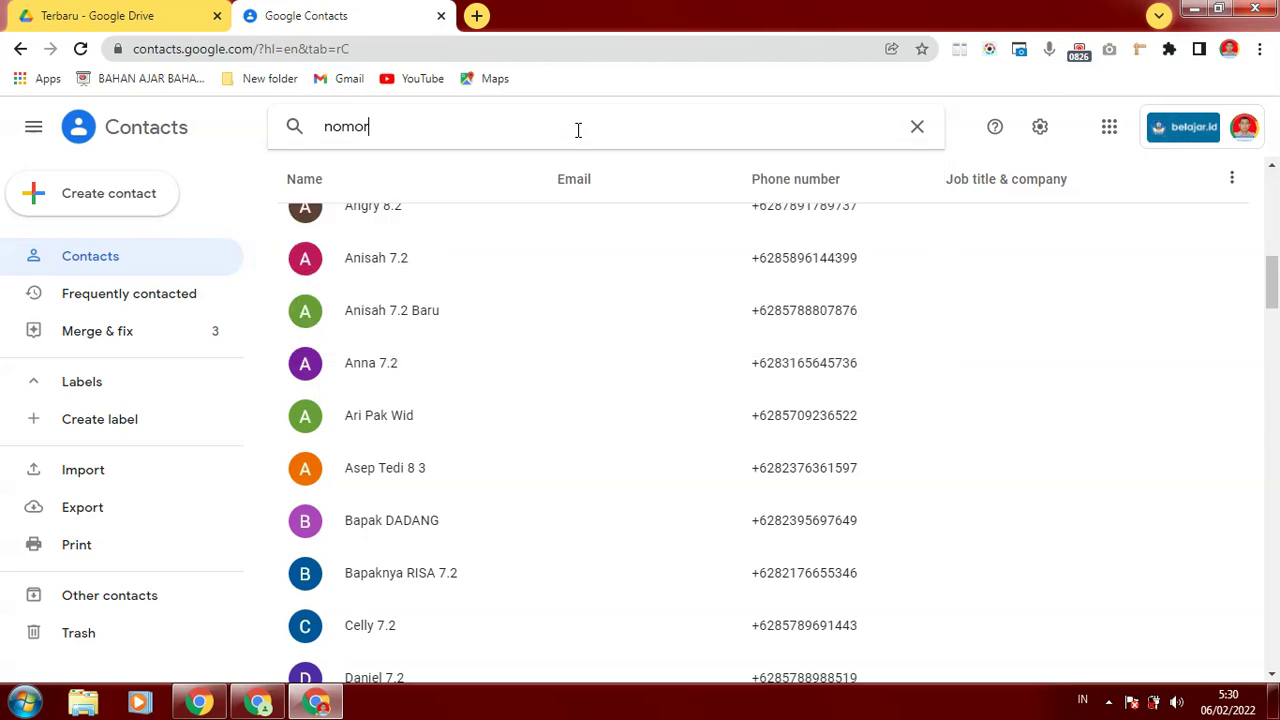
key("Return")
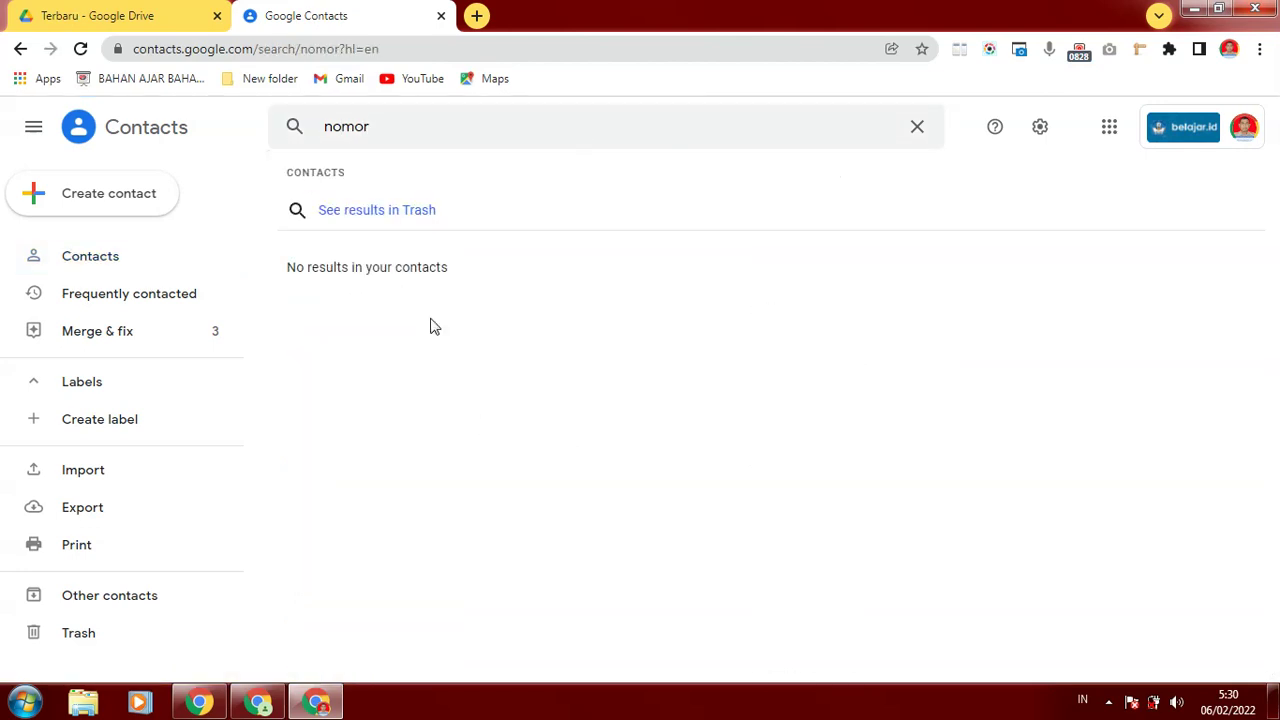
Merge the third duplicate pair in Merge & fix, dismissing then restoring the M Sdr suggestion.
left_click(90, 336)
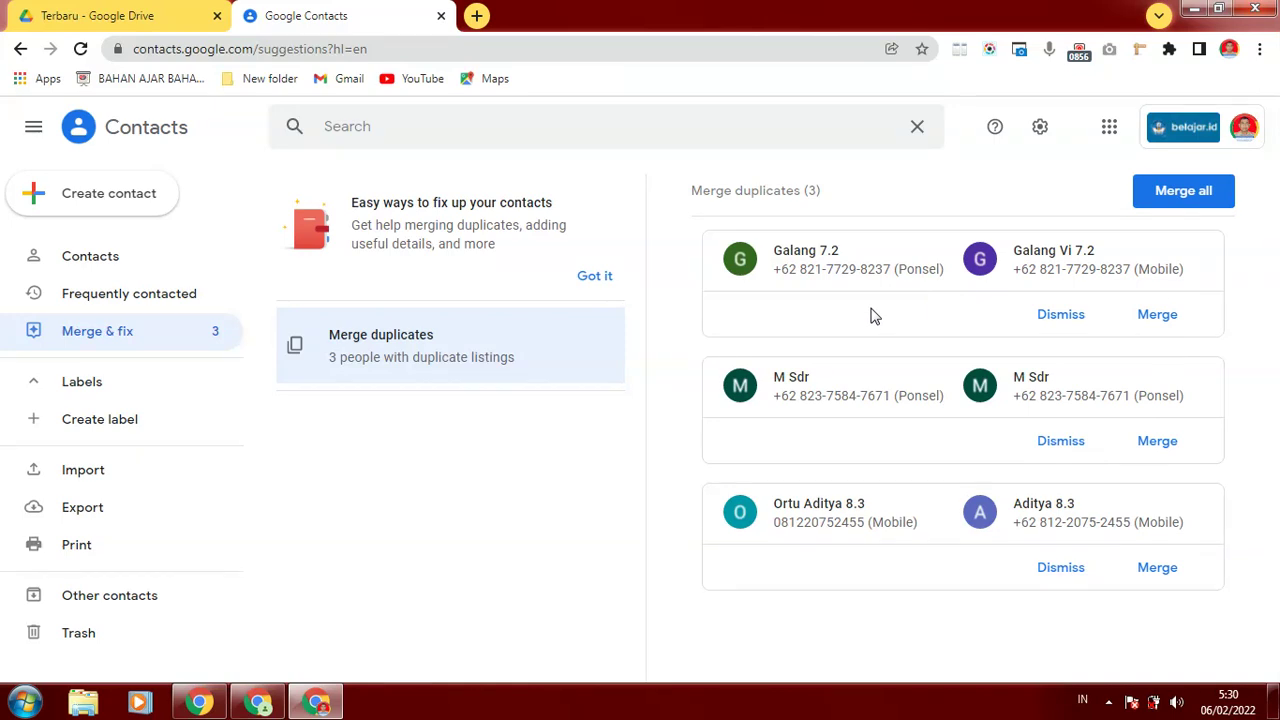
left_click(1158, 568)
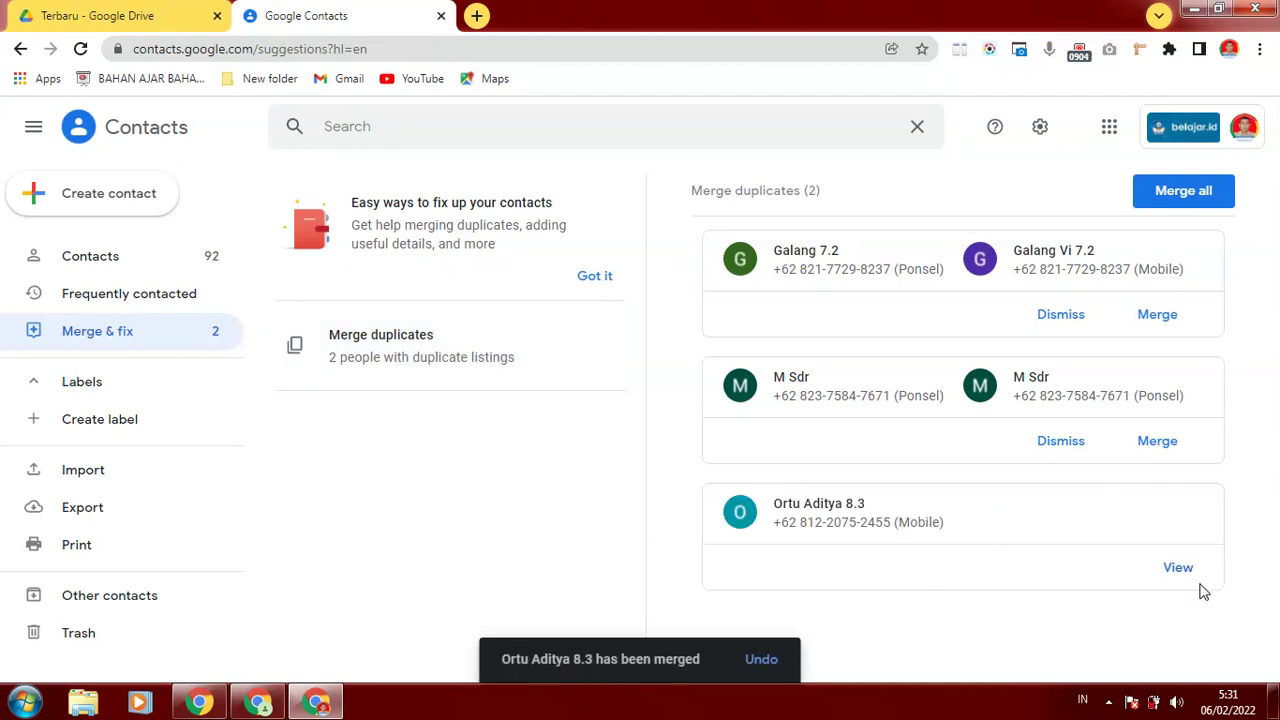
left_click(1062, 442)
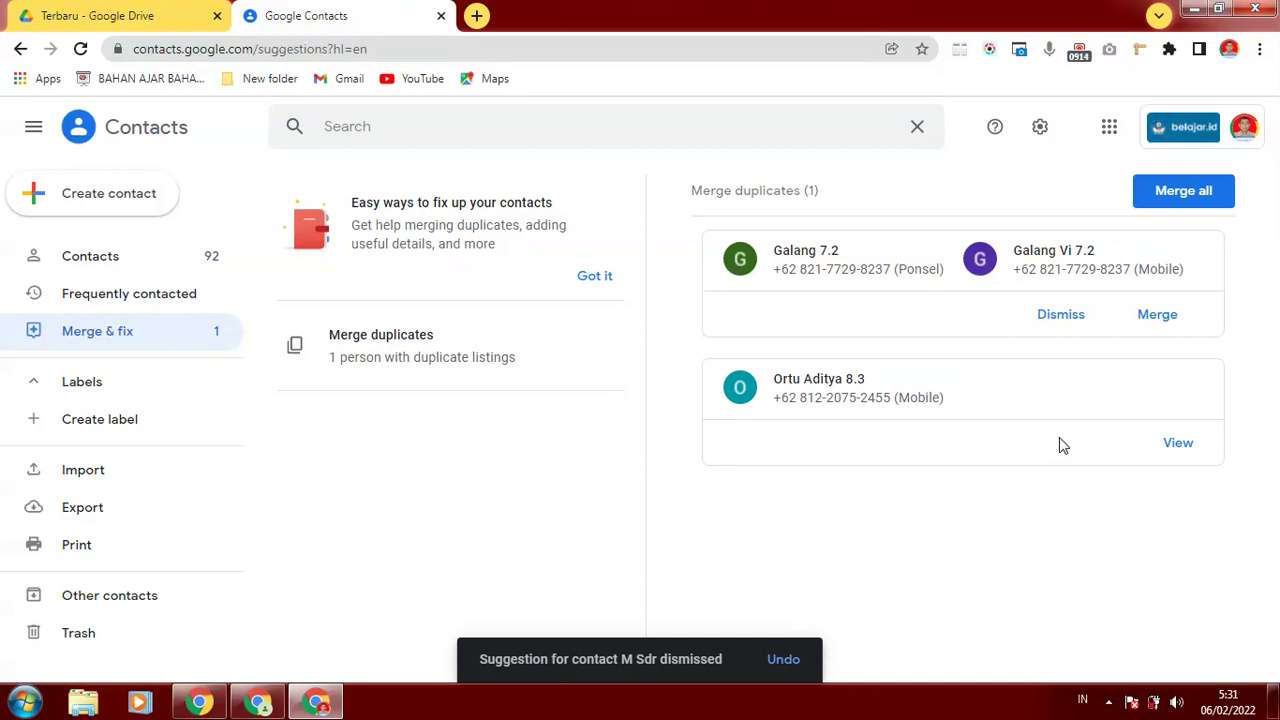
left_click(790, 660)
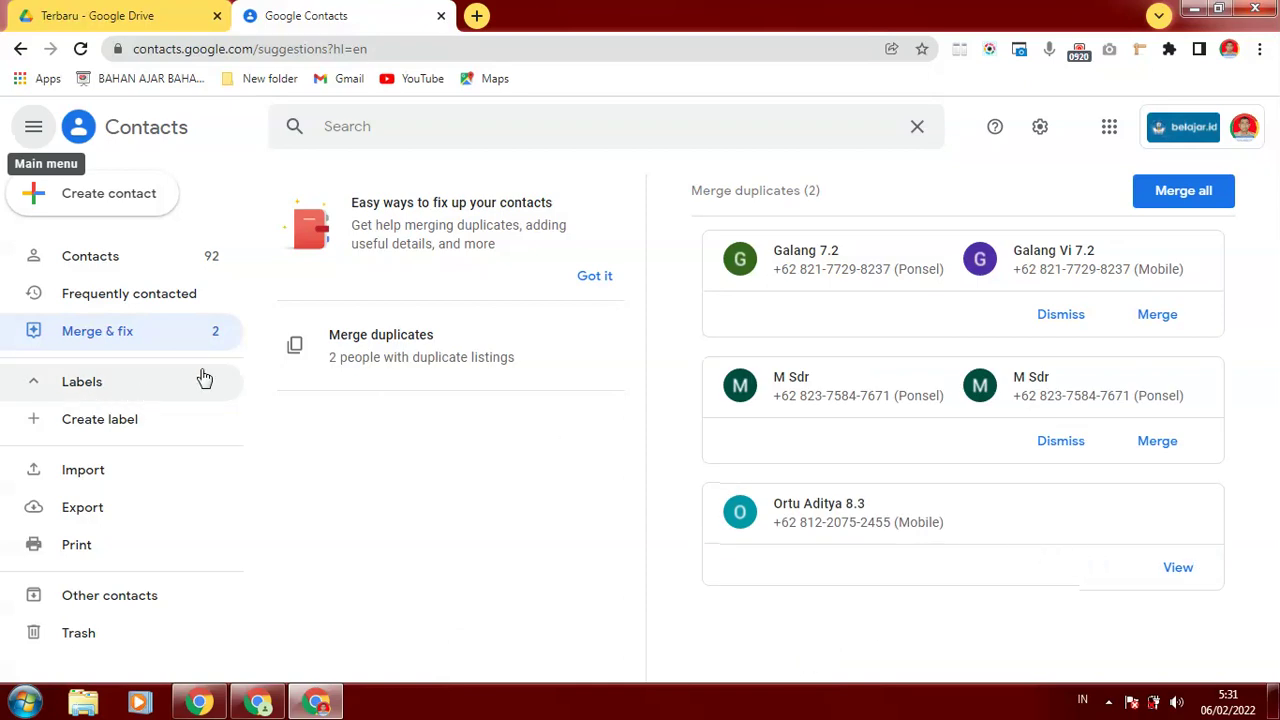
Export all 92 contacts as a vCard (iOS Contacts) file, contacts.vcf, then open a new tab.
left_click(84, 472)
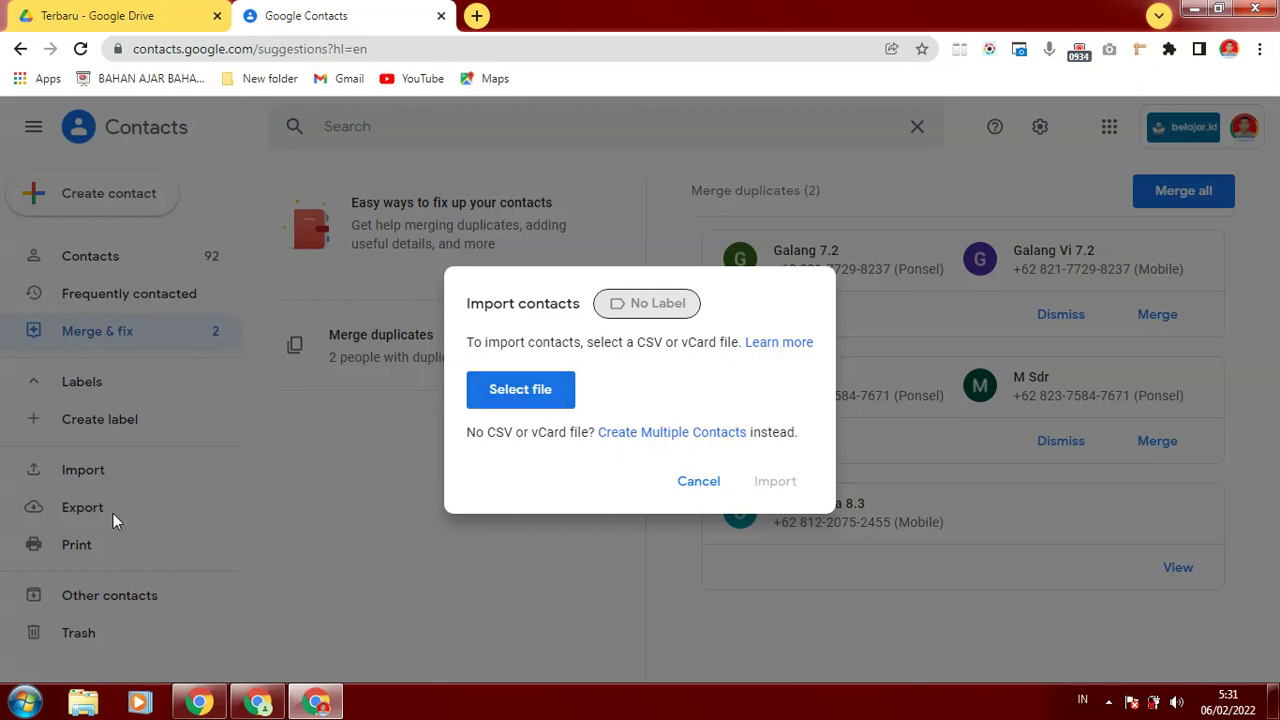
left_click(85, 507)
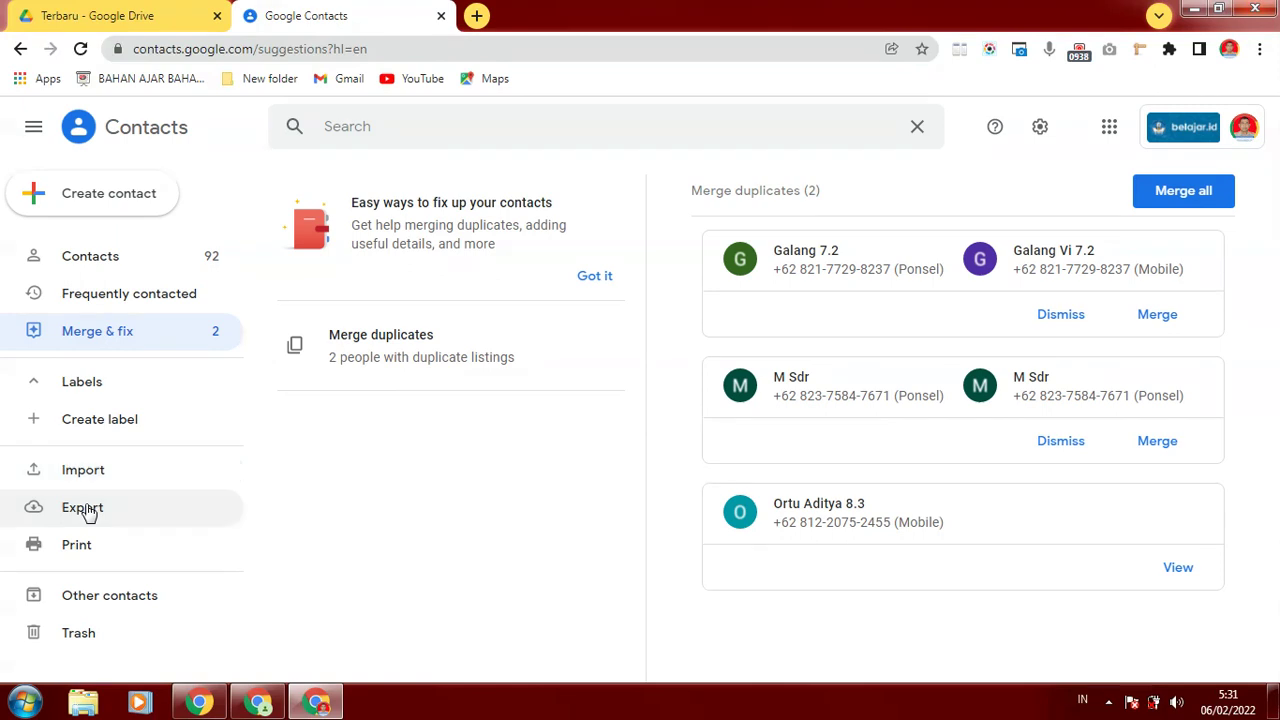
left_click(86, 508)
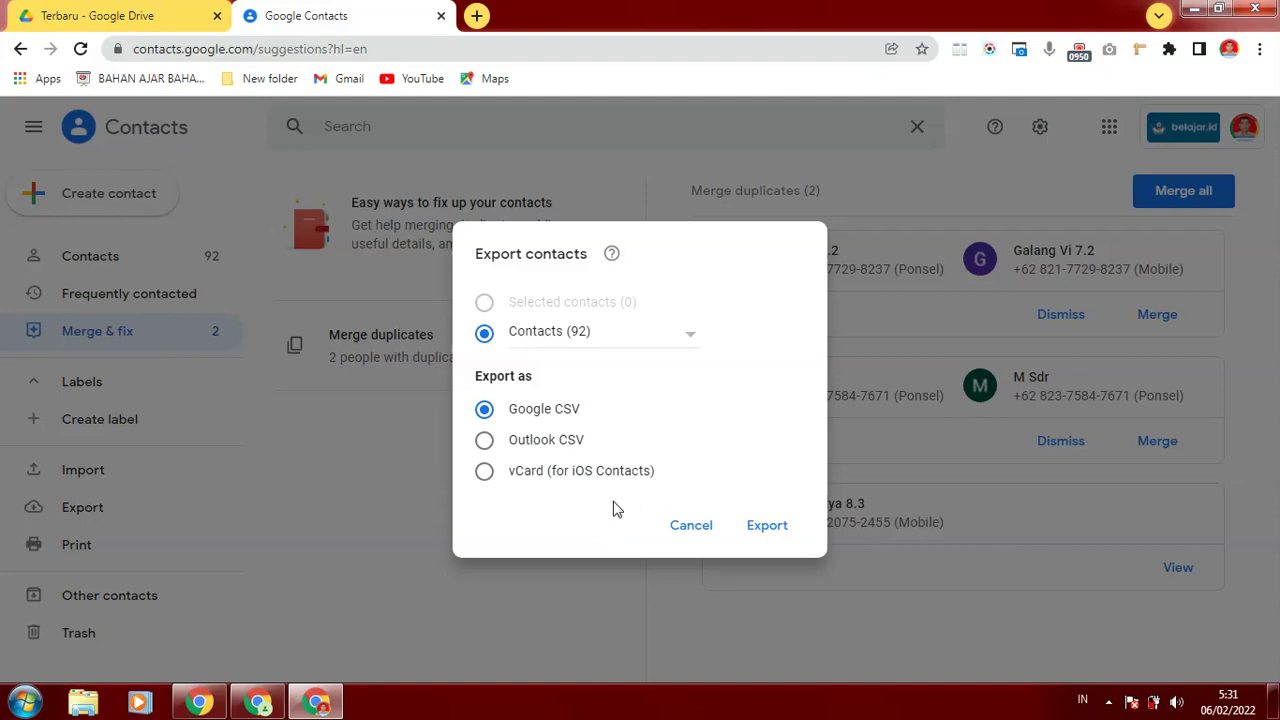
left_click(486, 474)
left_click(772, 528)
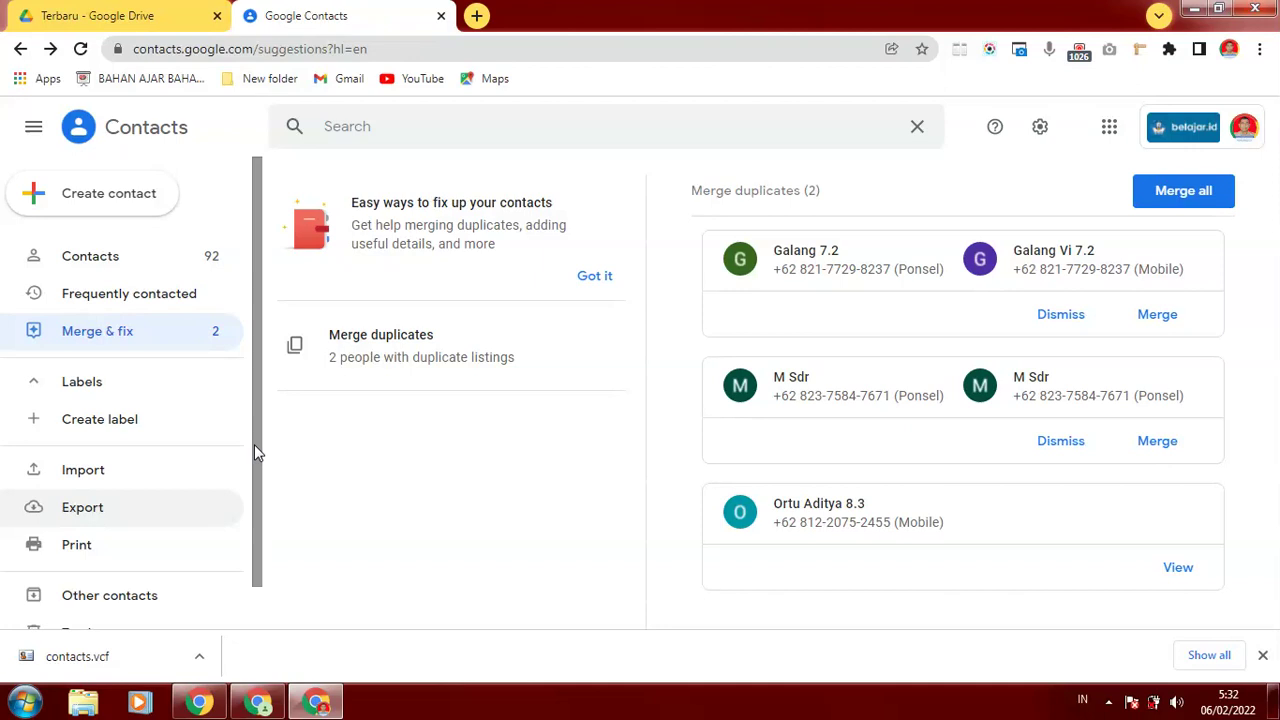
mouse_move(255, 443)
left_mouse_down()
mouse_move(263, 571)
mouse_move(271, 400)
left_mouse_up()
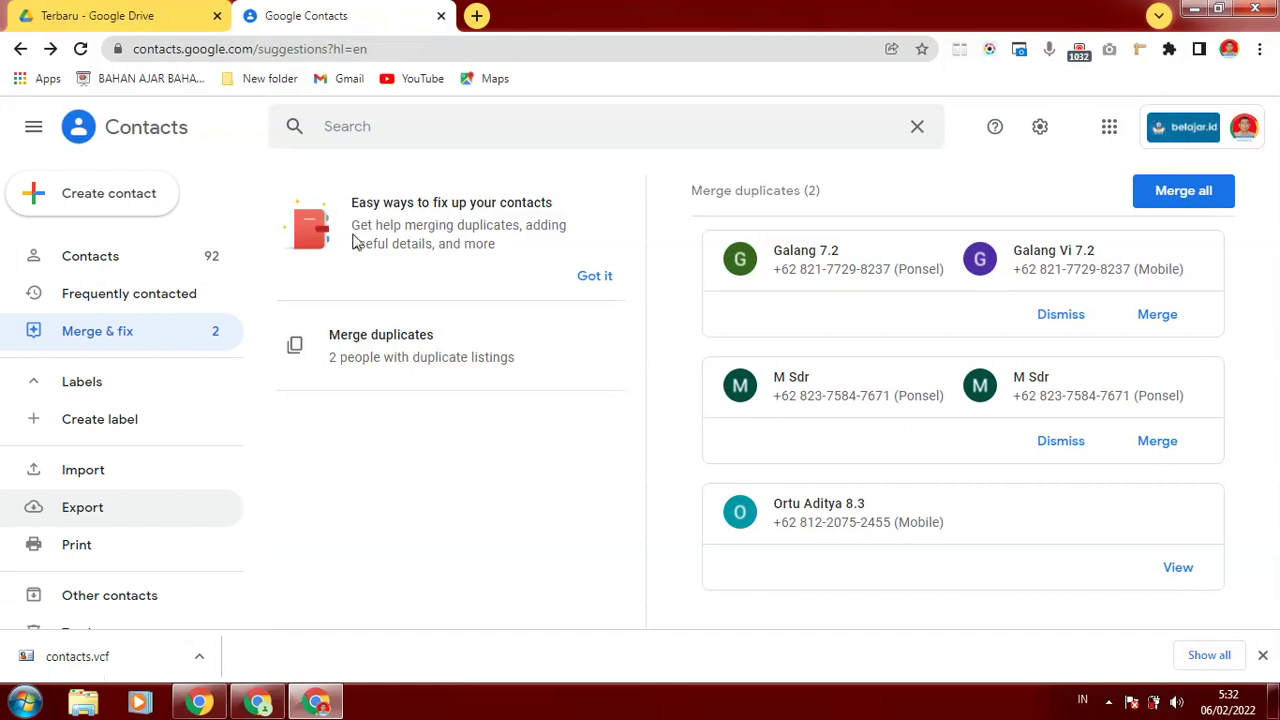
left_click(477, 15)
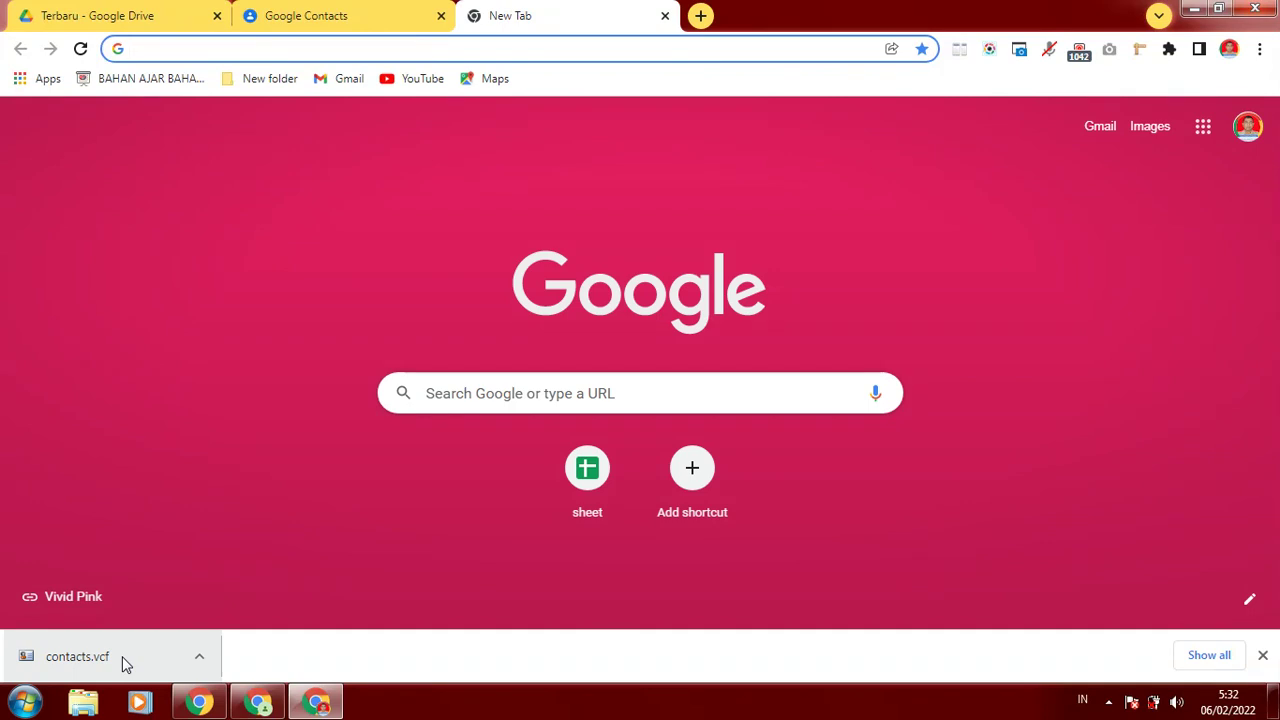
Search Google for 'vcf to excel free' and scroll through the results.
left_click(593, 389)
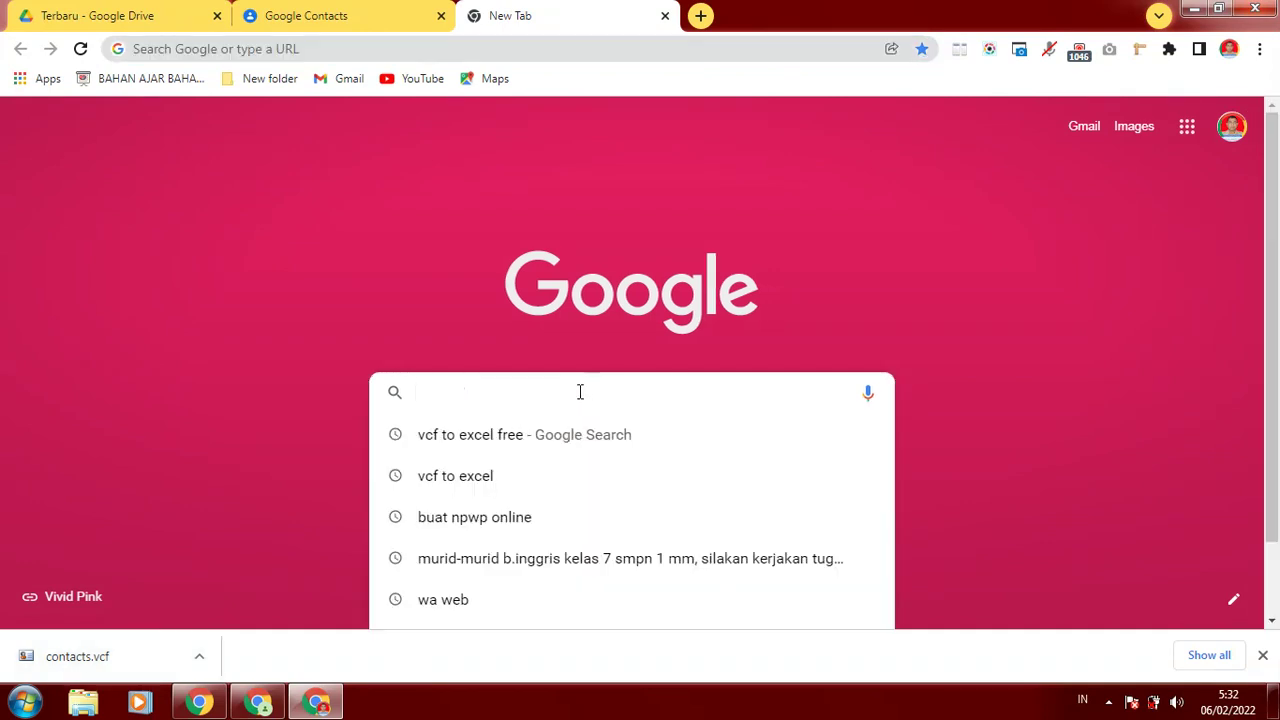
mouse_move(524, 434)
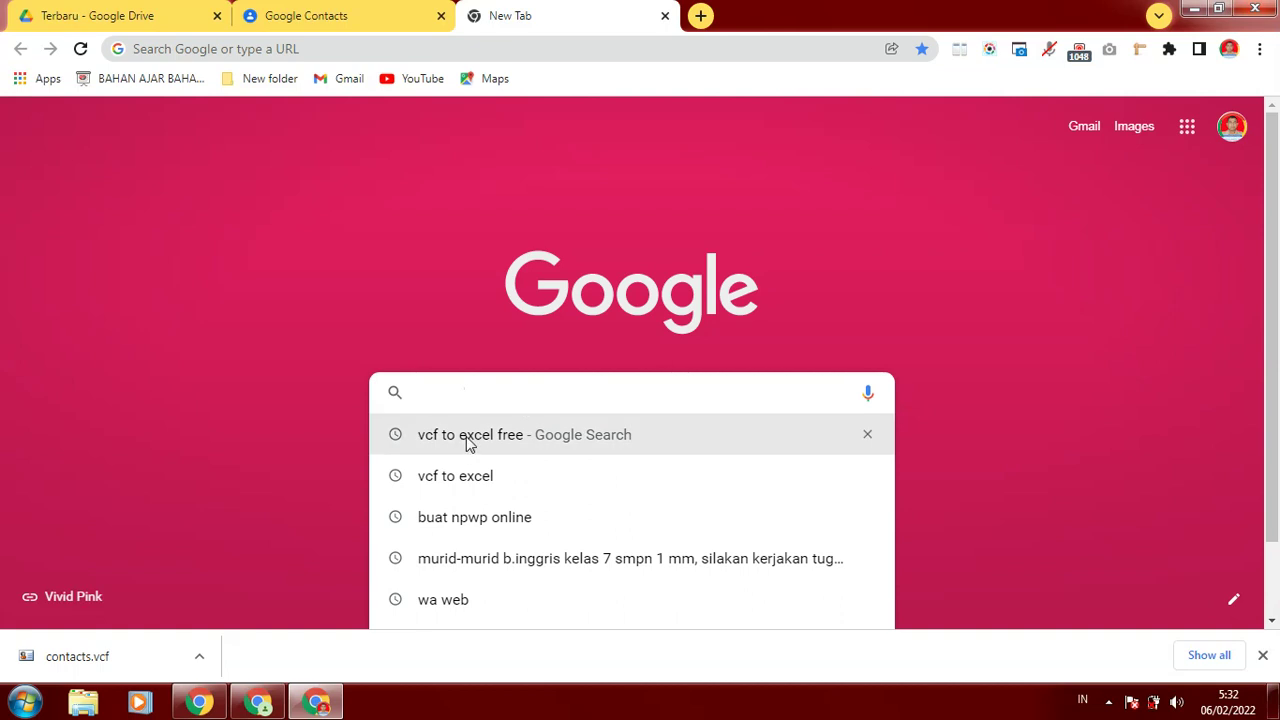
left_click(467, 440)
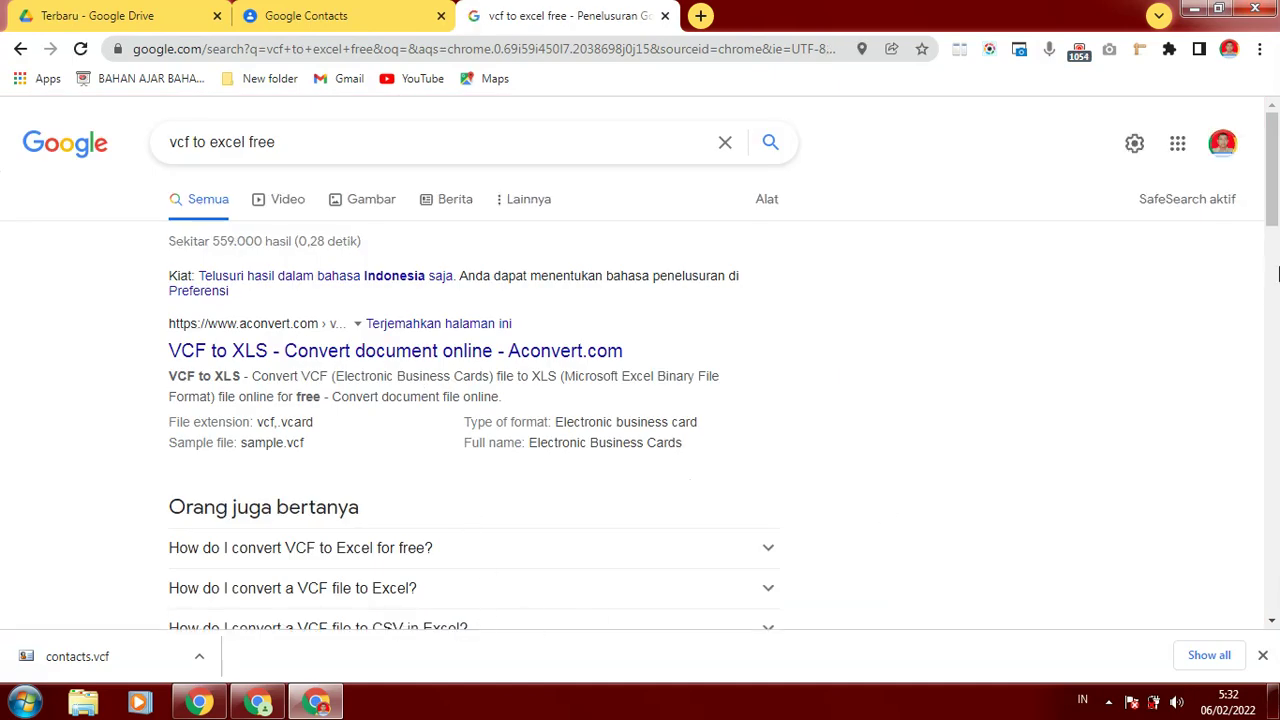
left_click_drag(1273, 168, 1277, 195)
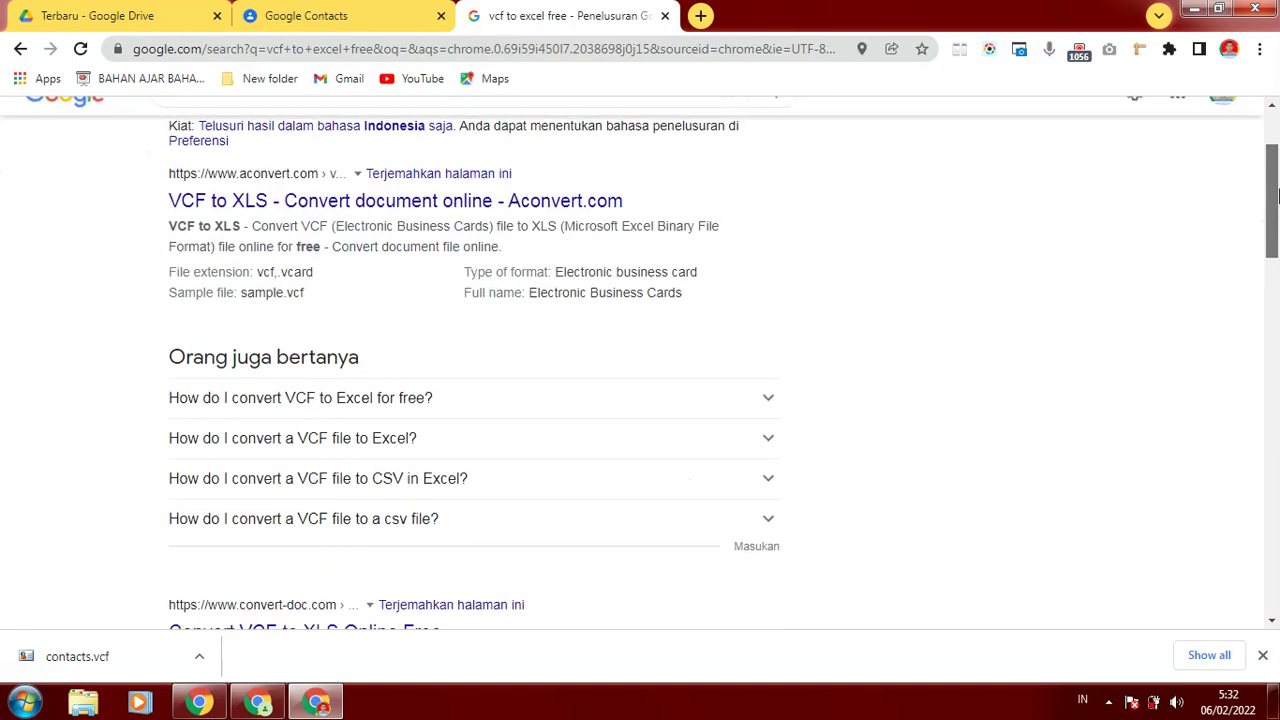
scroll(1277, 195, "down", 2)
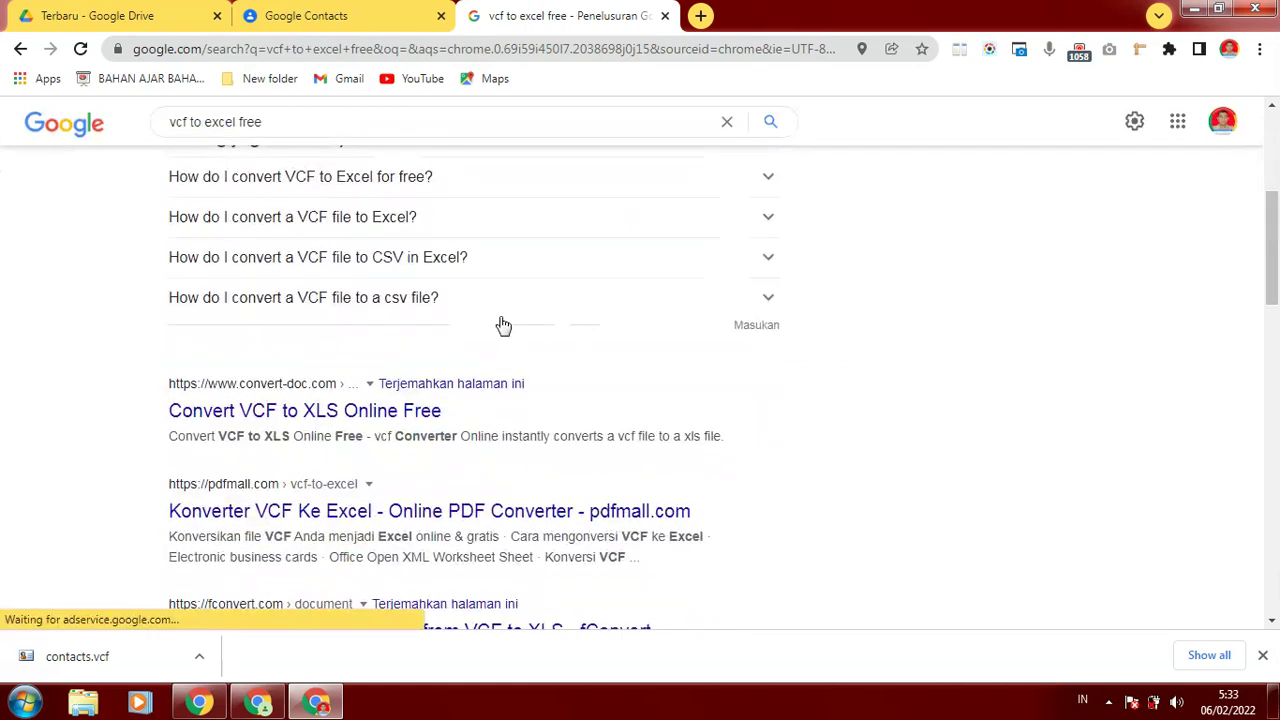
Open convert-doc.com's VCF to XLS converter and start choosing a file to upload.
left_click(293, 413)
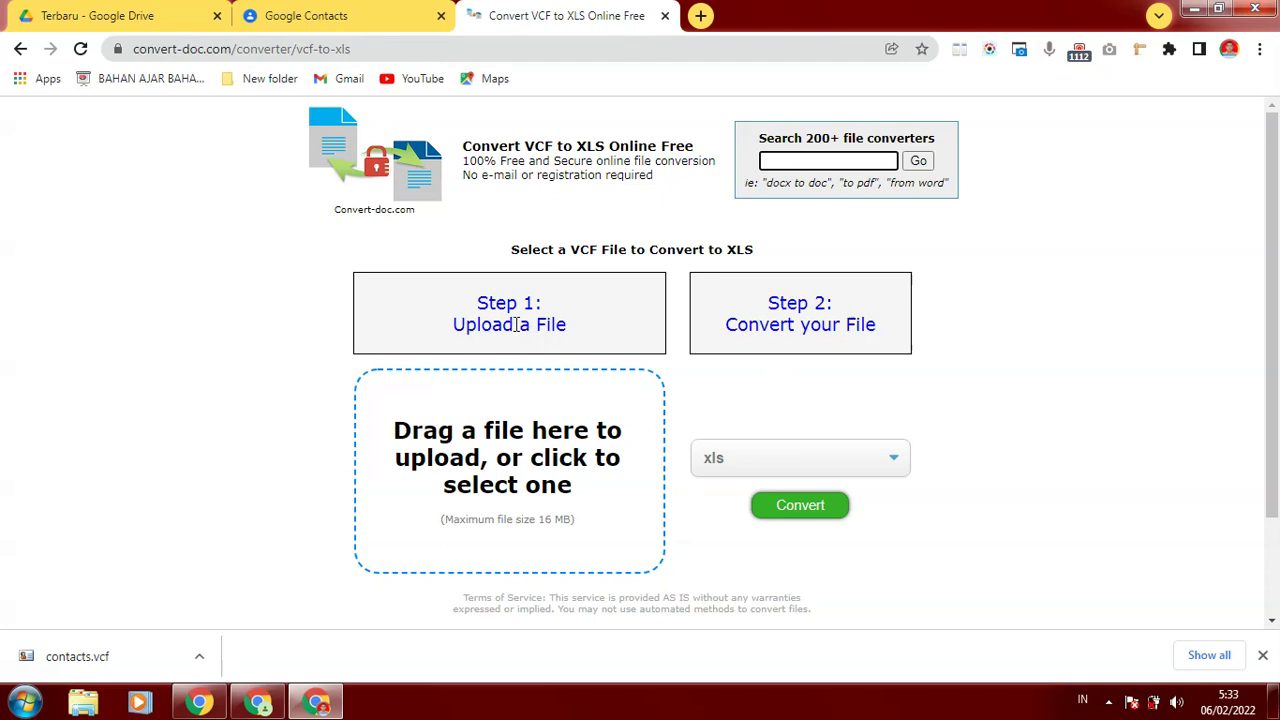
left_click(510, 445)
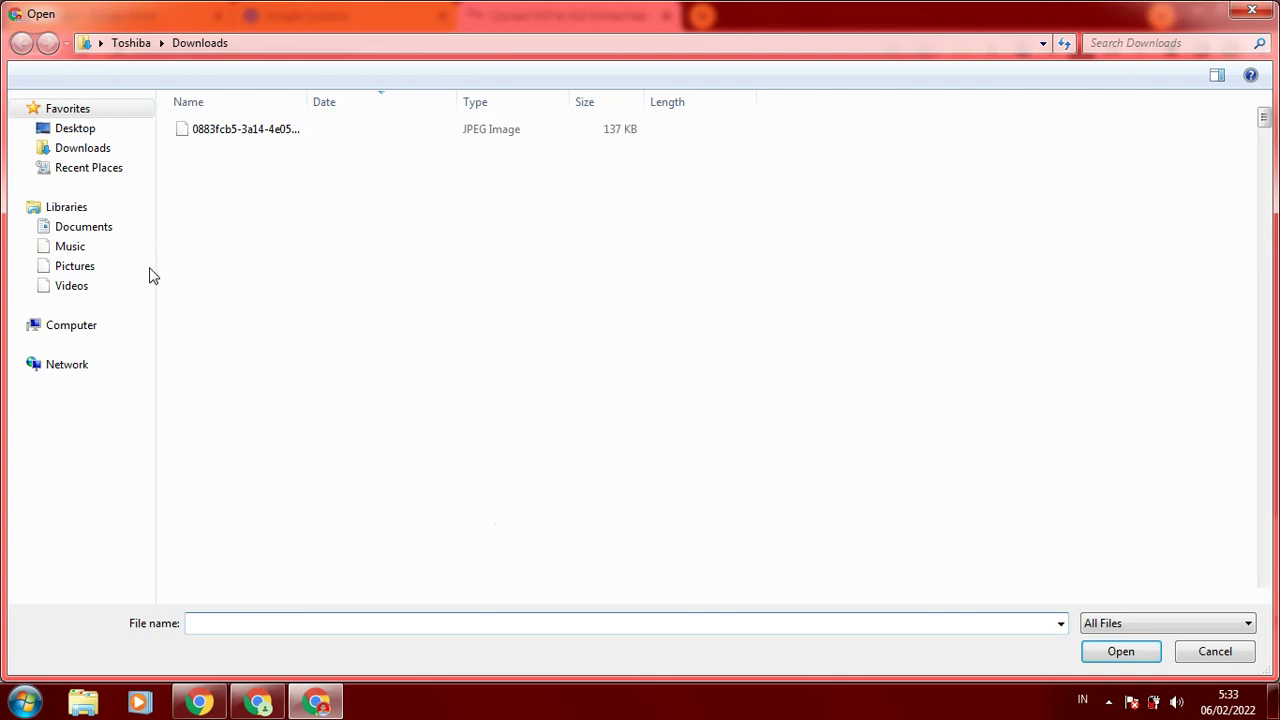
Upload today's contacts.vcf from Downloads, filtered to Today's date, into the converter.
left_click(83, 148)
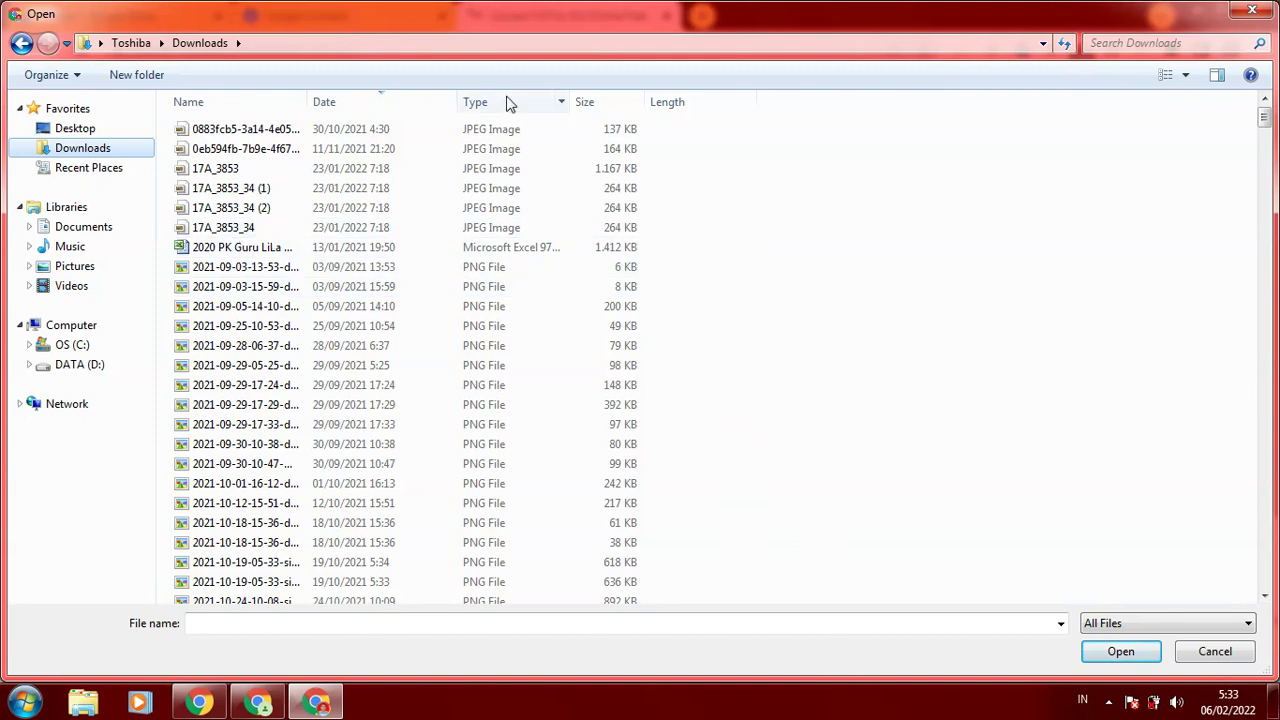
mouse_move(380, 102)
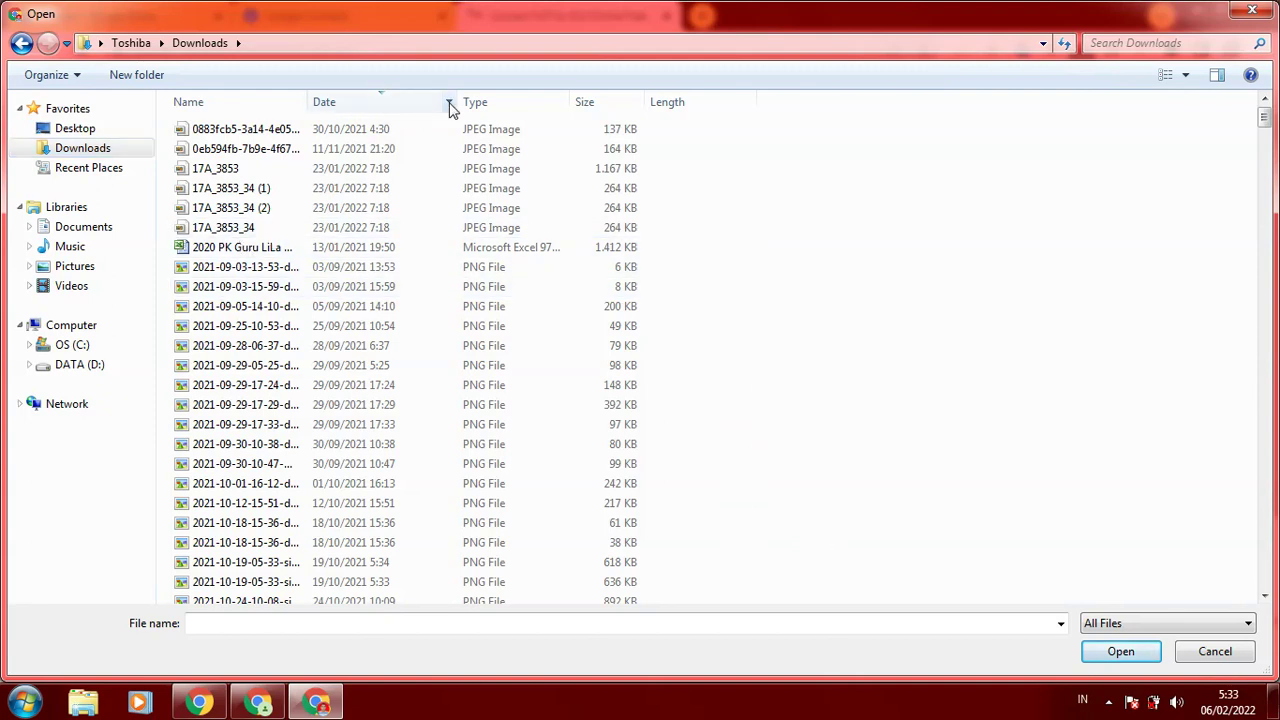
left_click(450, 104)
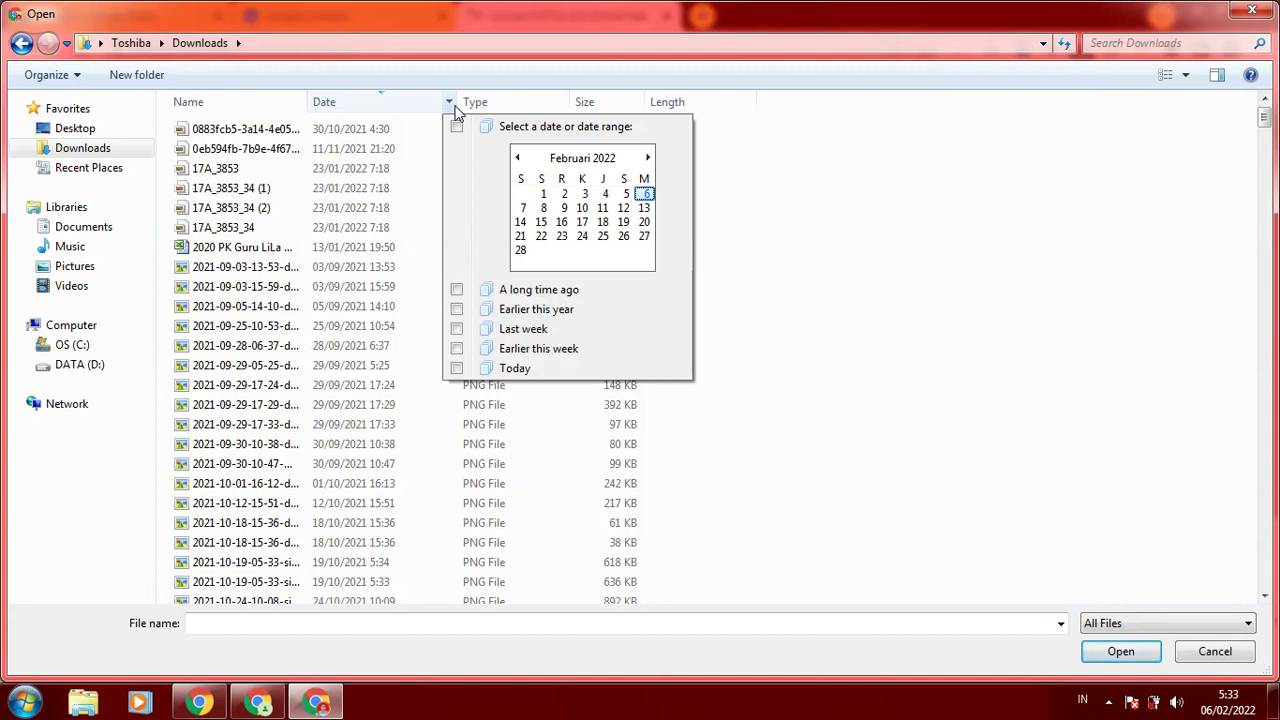
left_click(504, 365)
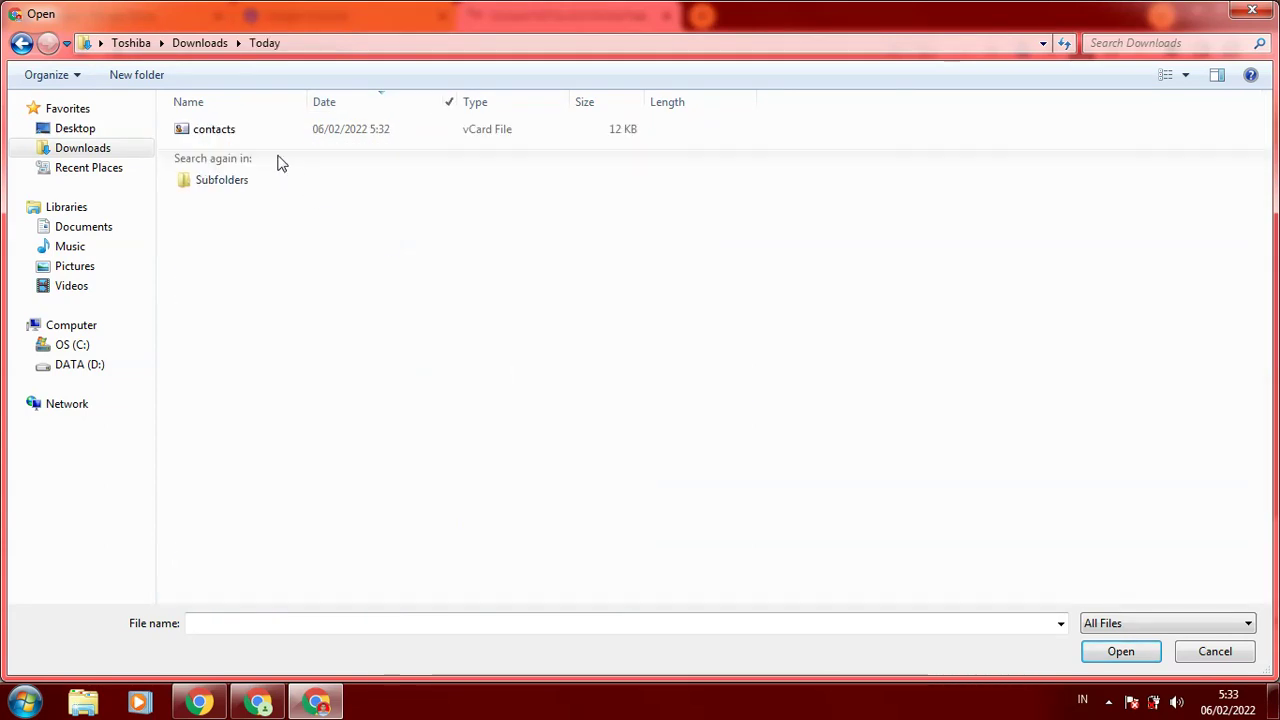
left_click(229, 131)
left_click(1122, 651)
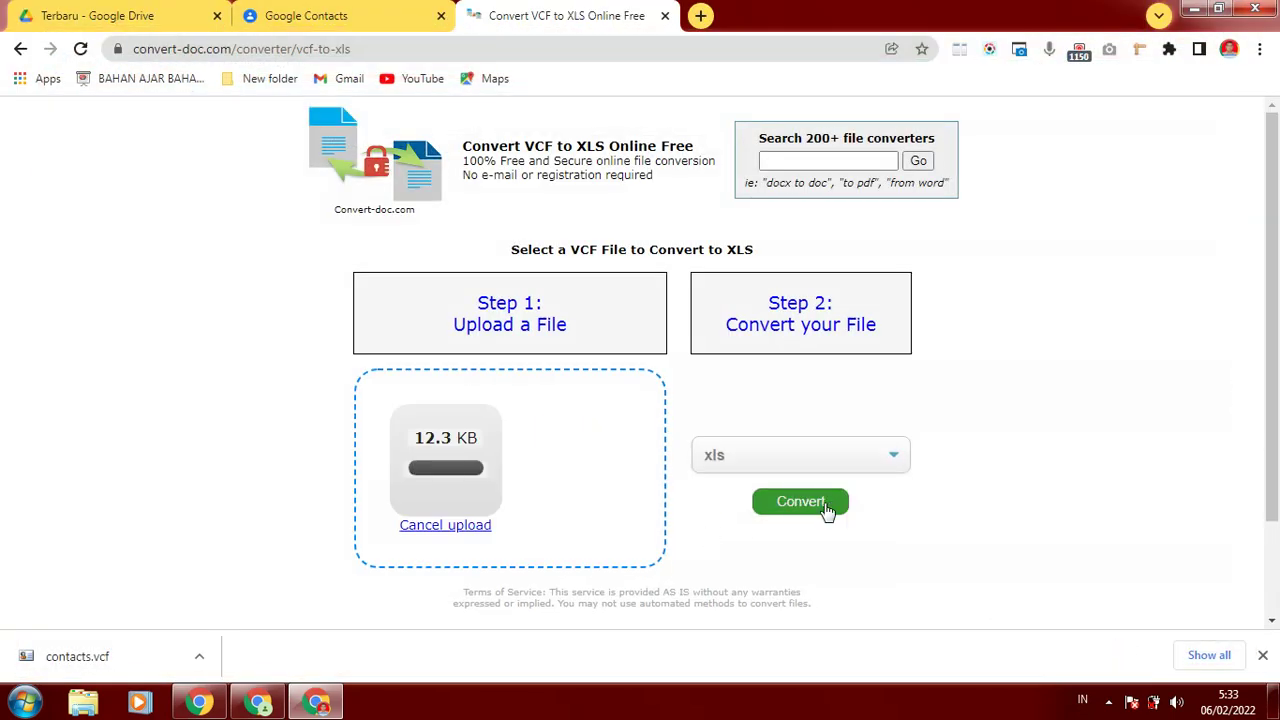
Choose xlsx as the output format and convert contacts.vcf on Convert-doc.com.
left_click(893, 455)
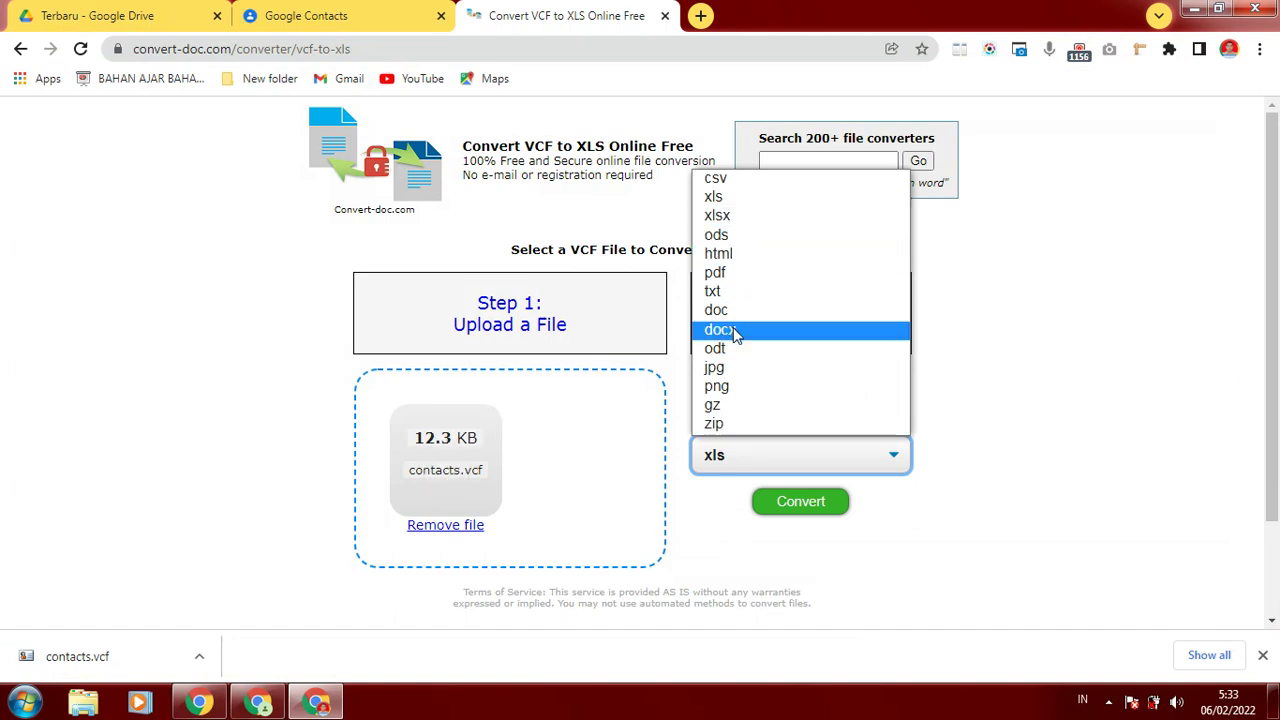
left_click(740, 217)
left_click(800, 501)
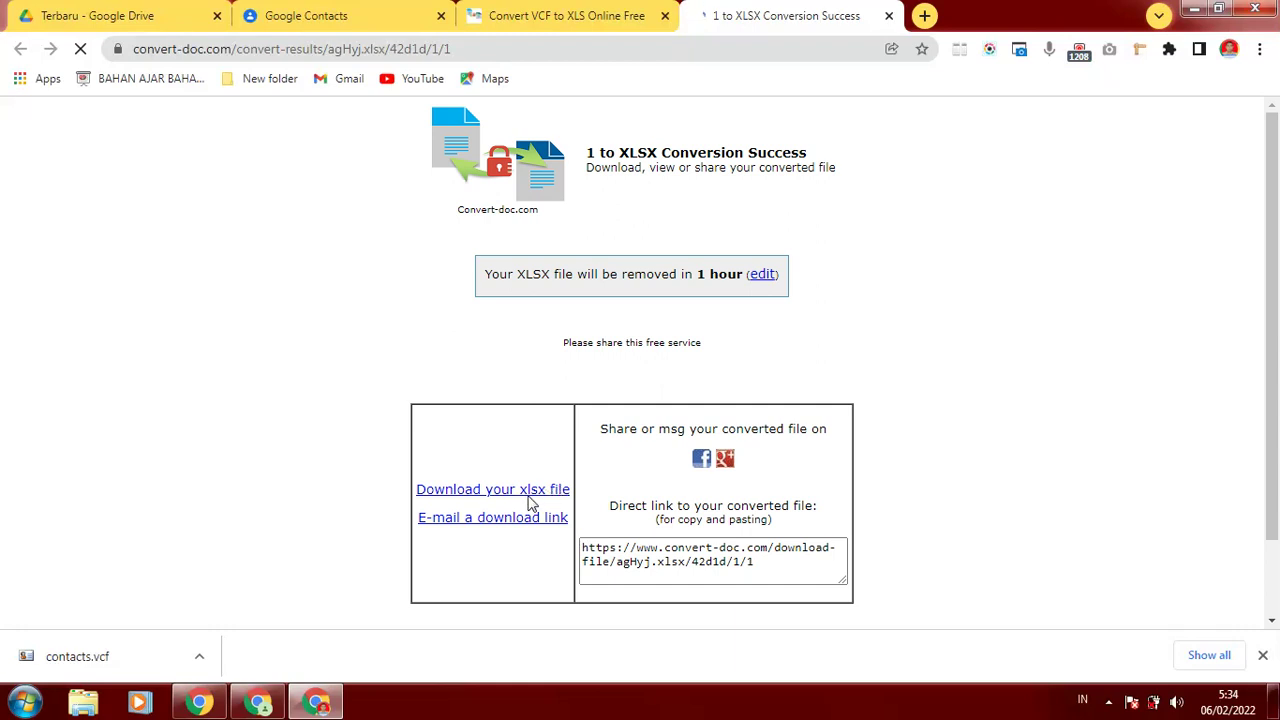
Download the converted file as converted.xlsx and open it from Chrome's downloads.
left_click(605, 558)
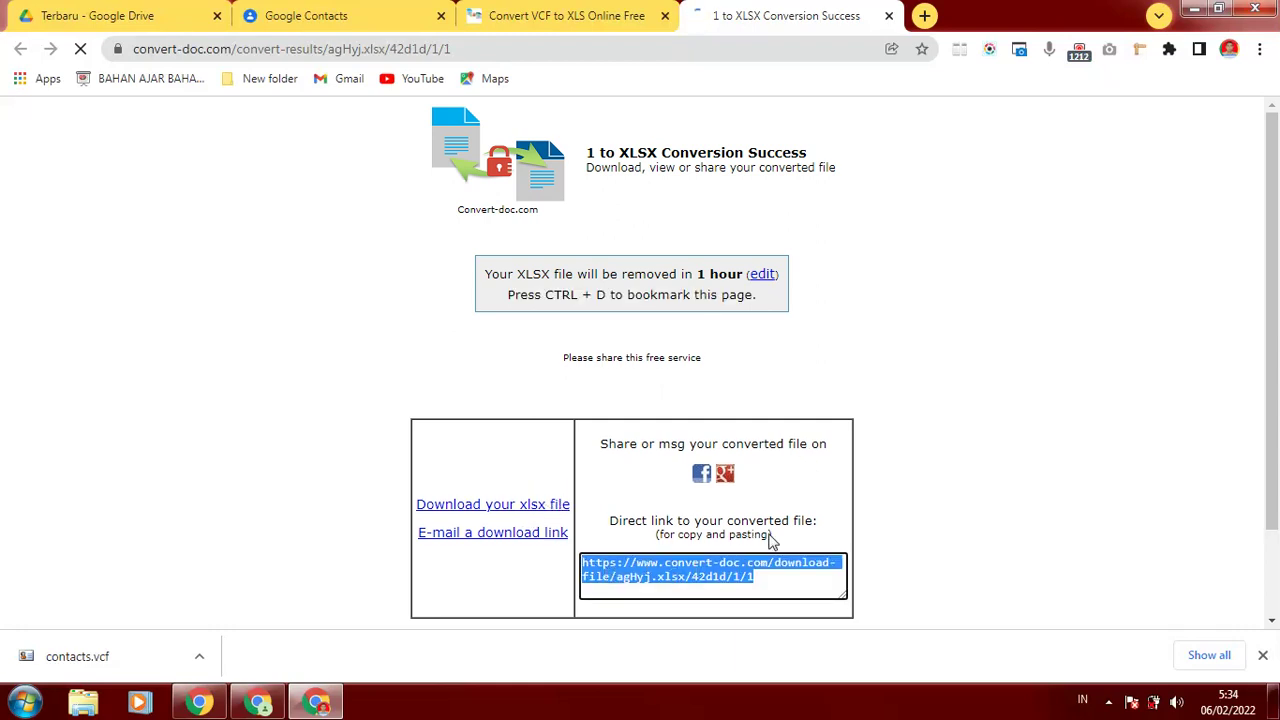
left_click(543, 520)
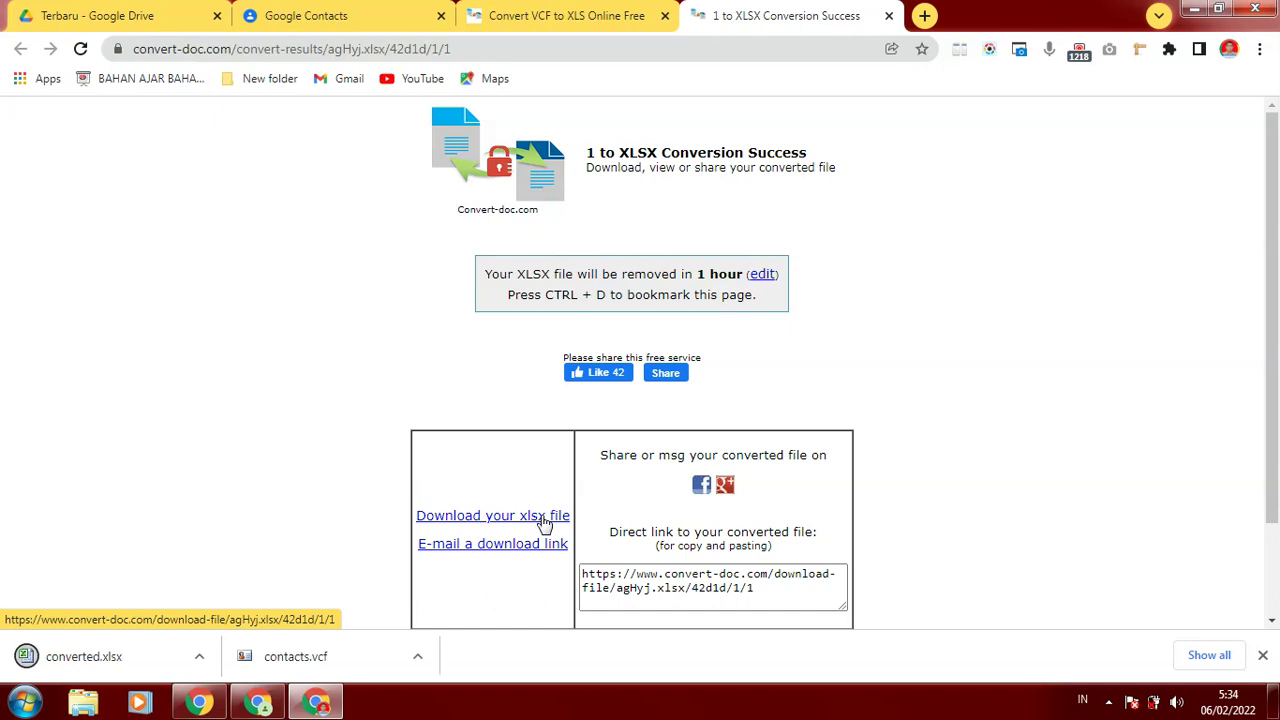
left_click(199, 664)
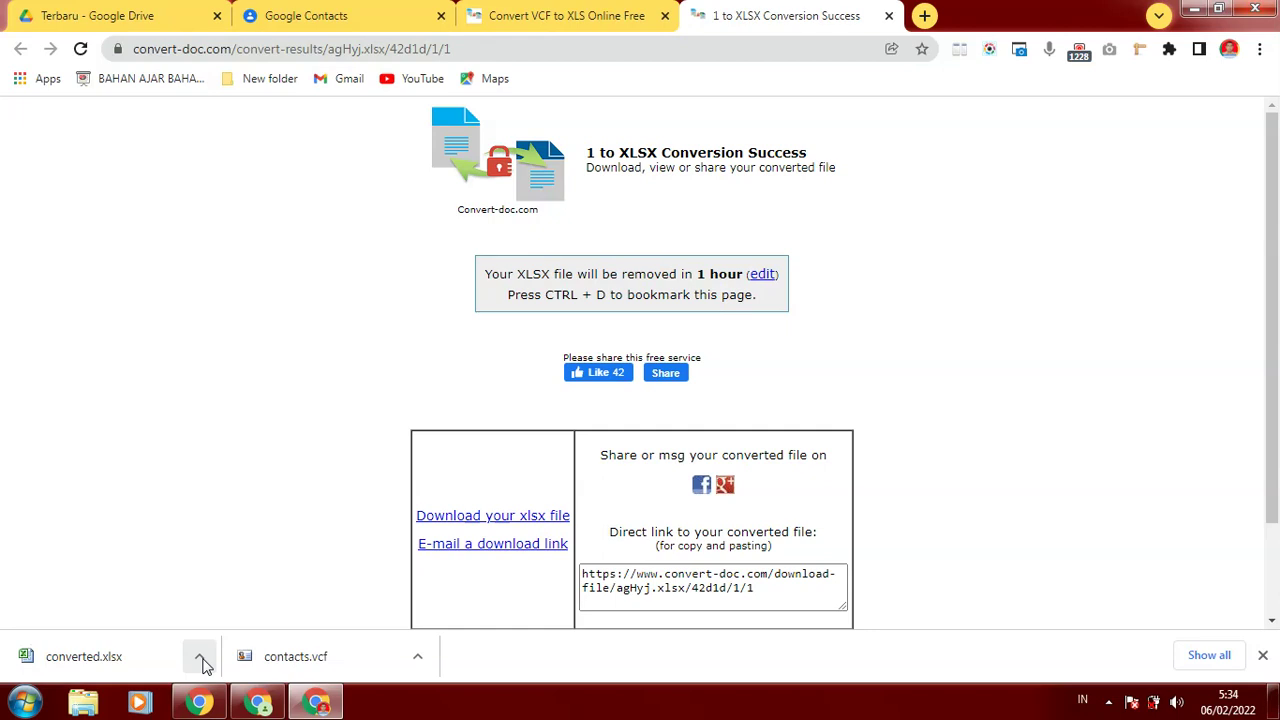
left_click(201, 662)
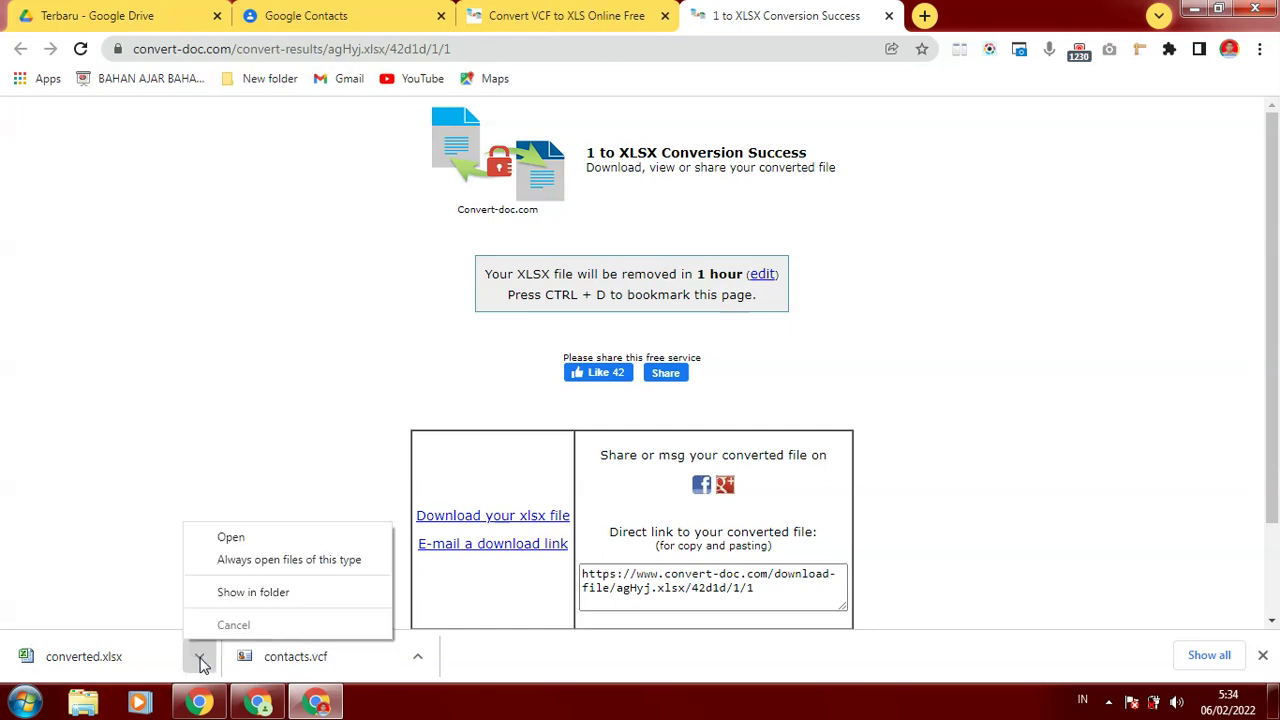
left_click(236, 538)
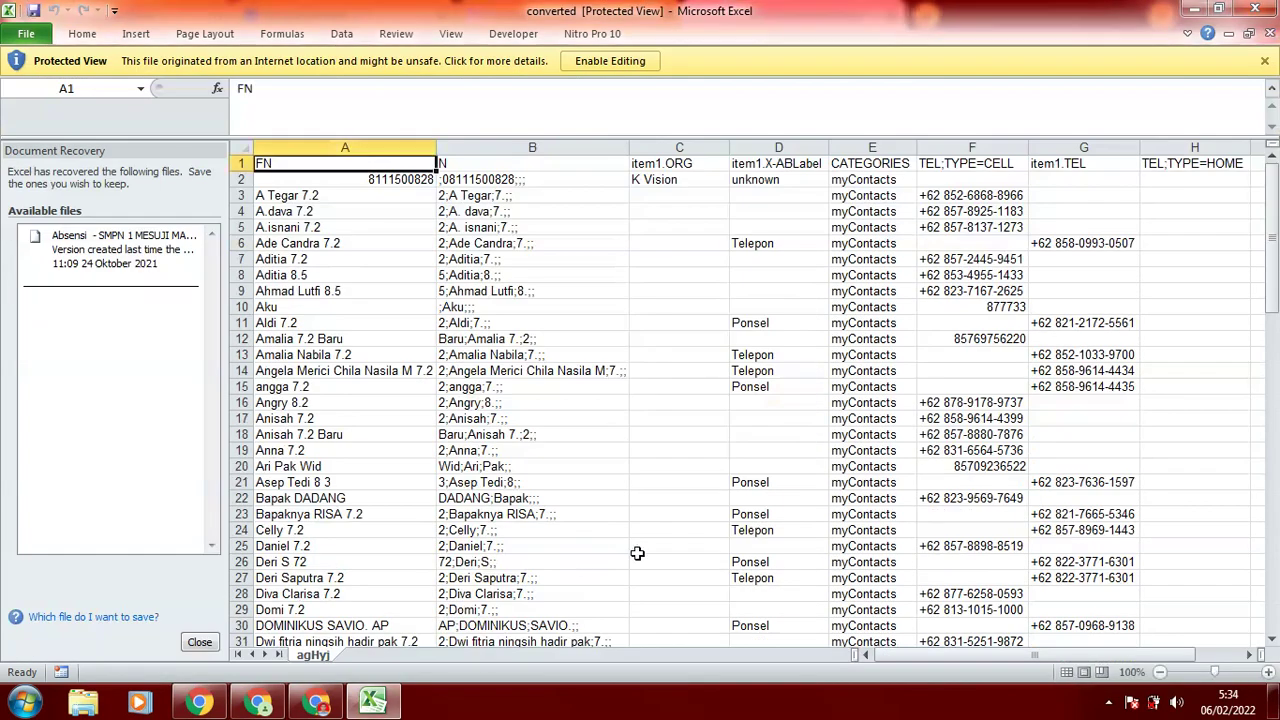
Enable editing of converted.xlsx and select the TEL;TYPE=CELL header in F1.
left_click(627, 62)
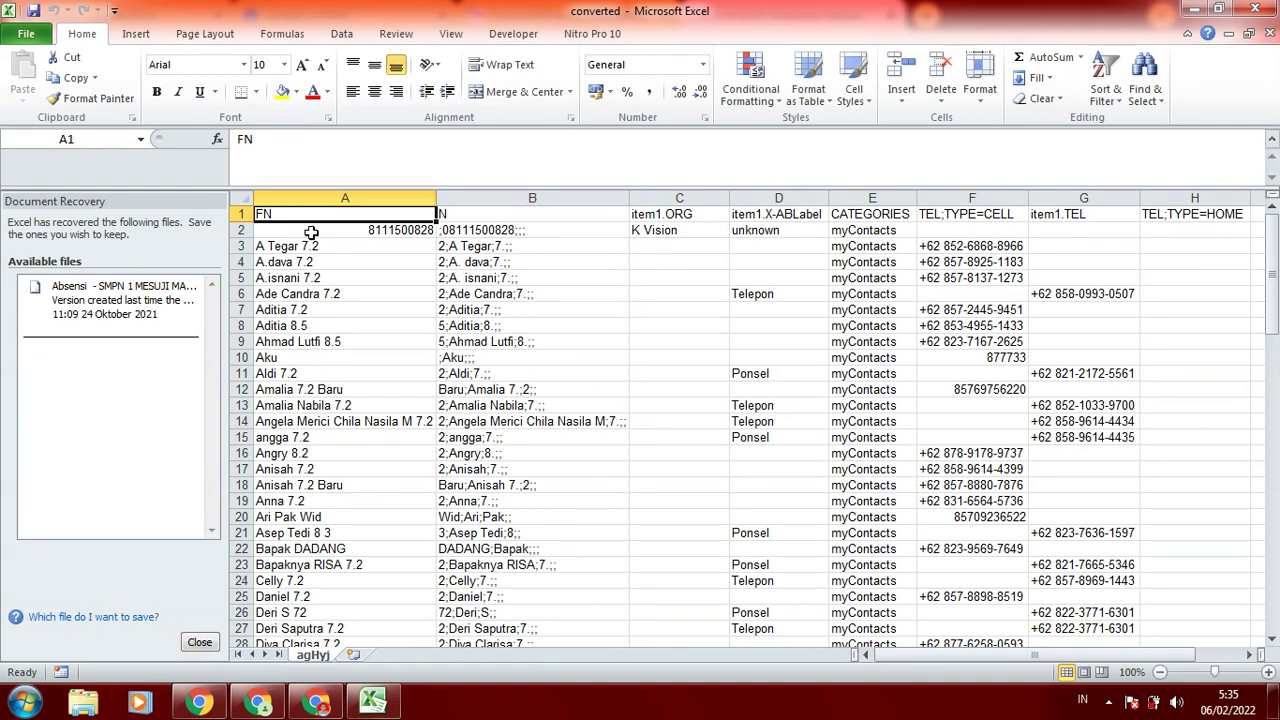
left_click(792, 218)
left_click(986, 216)
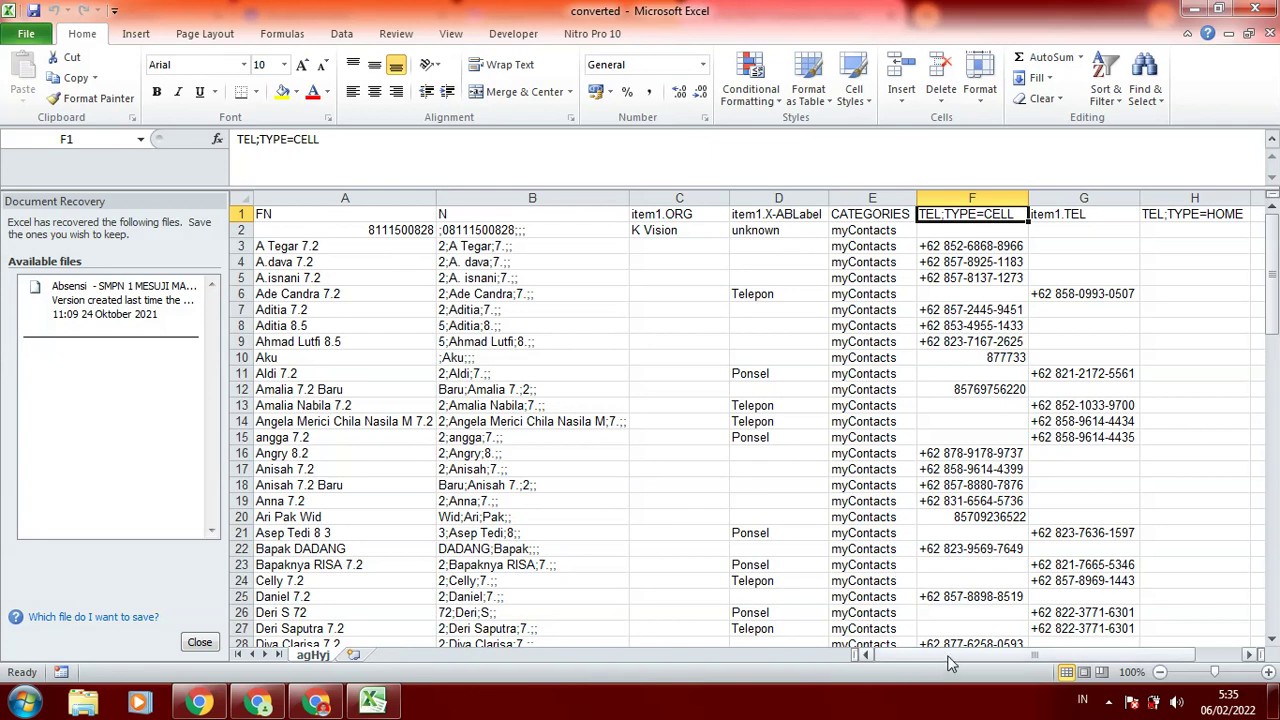
Scroll through the sheet to review the contact rows and columns.
left_click_drag(949, 657, 979, 655)
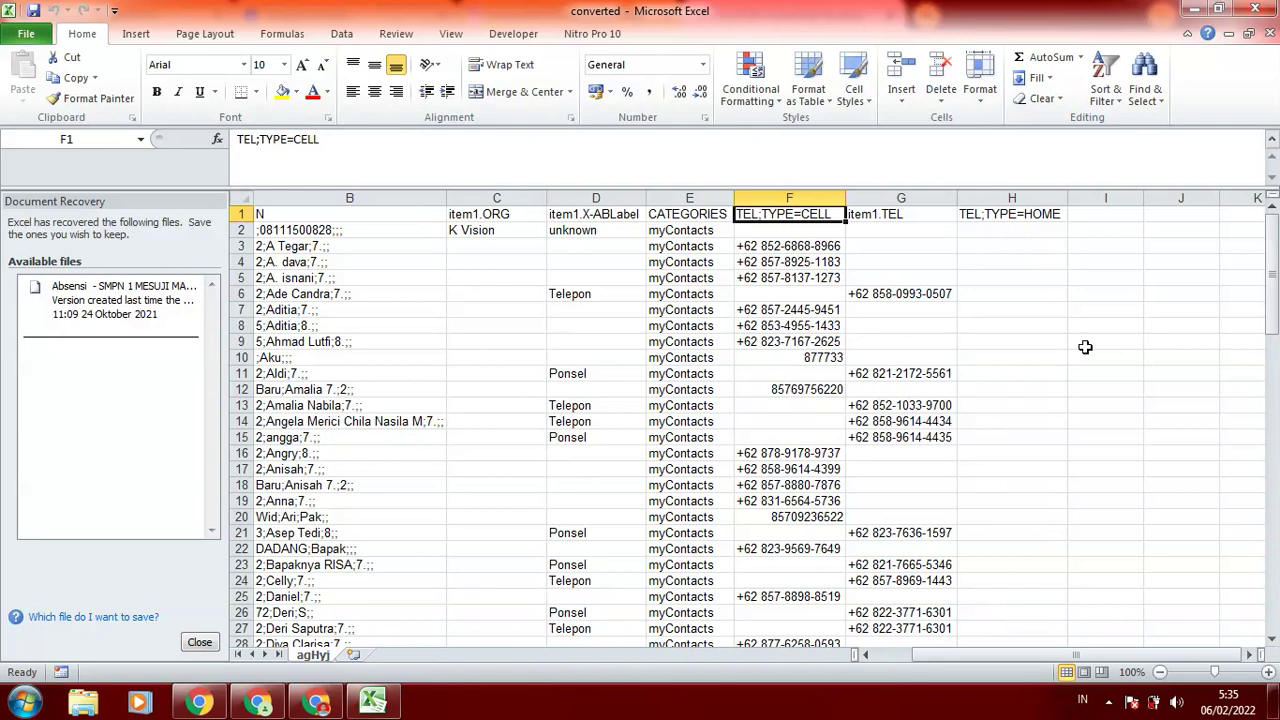
mouse_move(1272, 283)
left_mouse_down()
mouse_move(1275, 482)
mouse_move(1275, 227)
left_mouse_up()
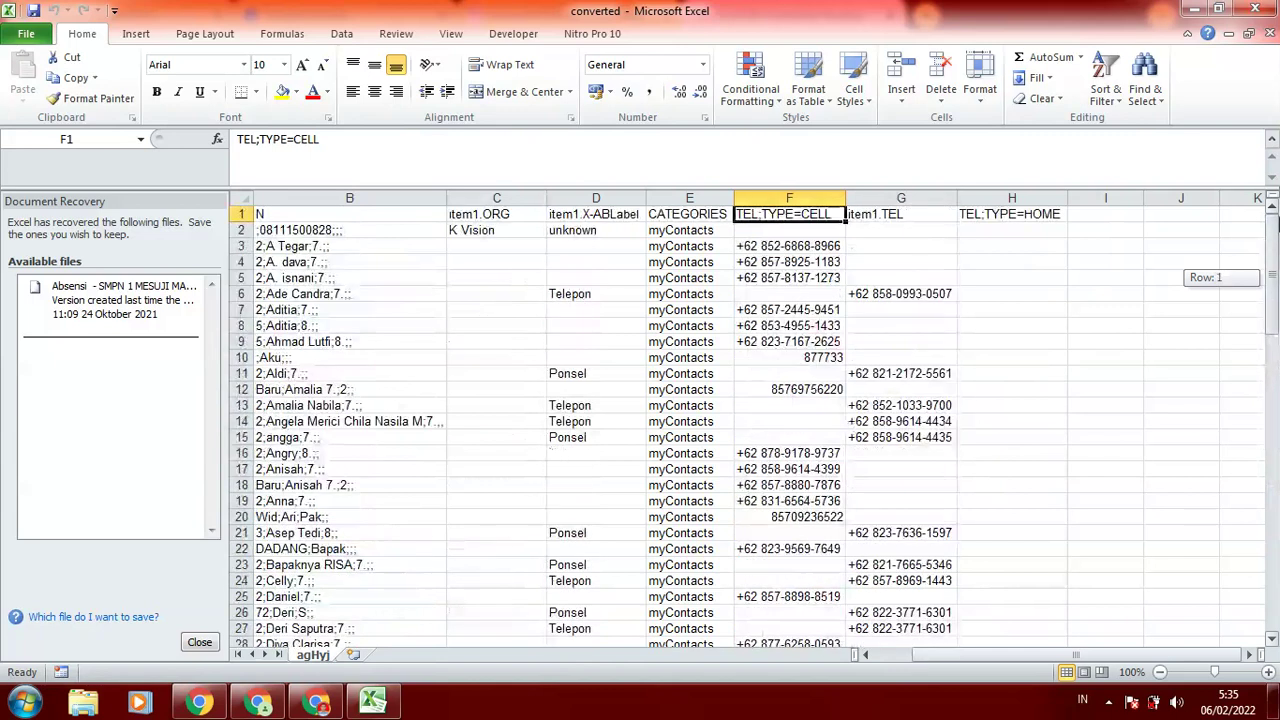
left_click_drag(1275, 262, 1275, 547)
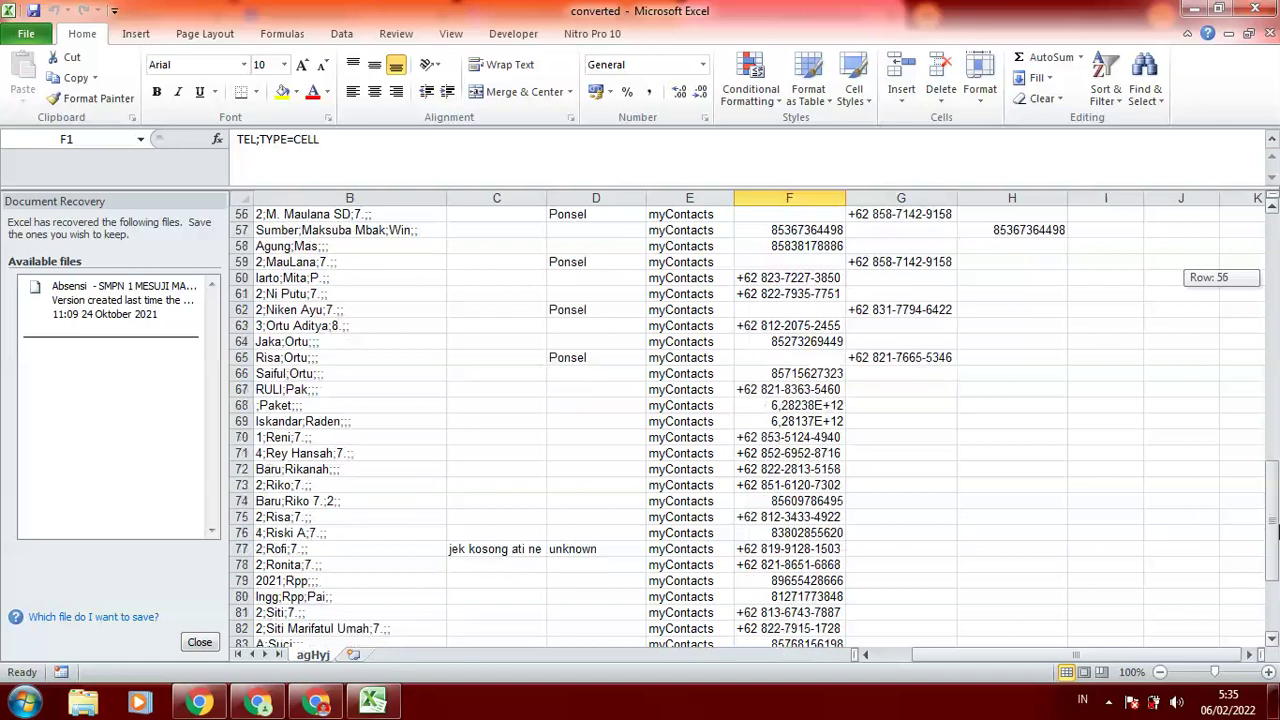
left_click_drag(1276, 571, 1276, 611)
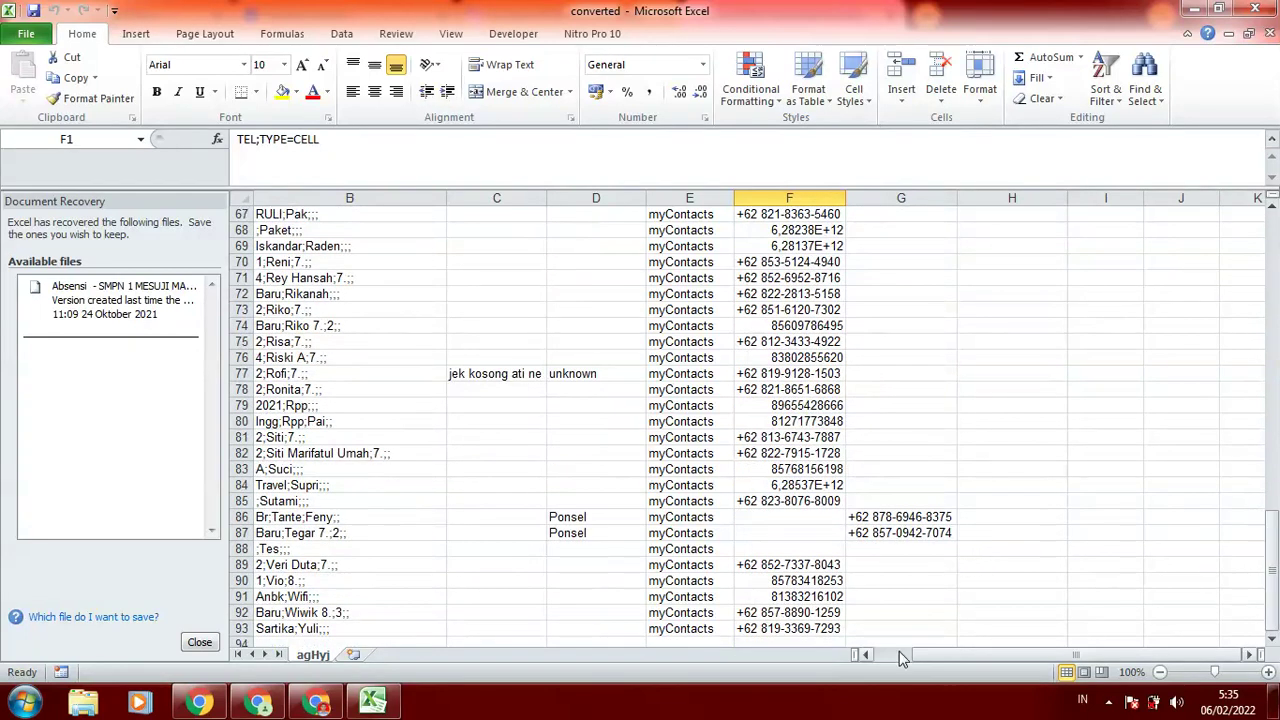
left_click_drag(971, 657, 945, 657)
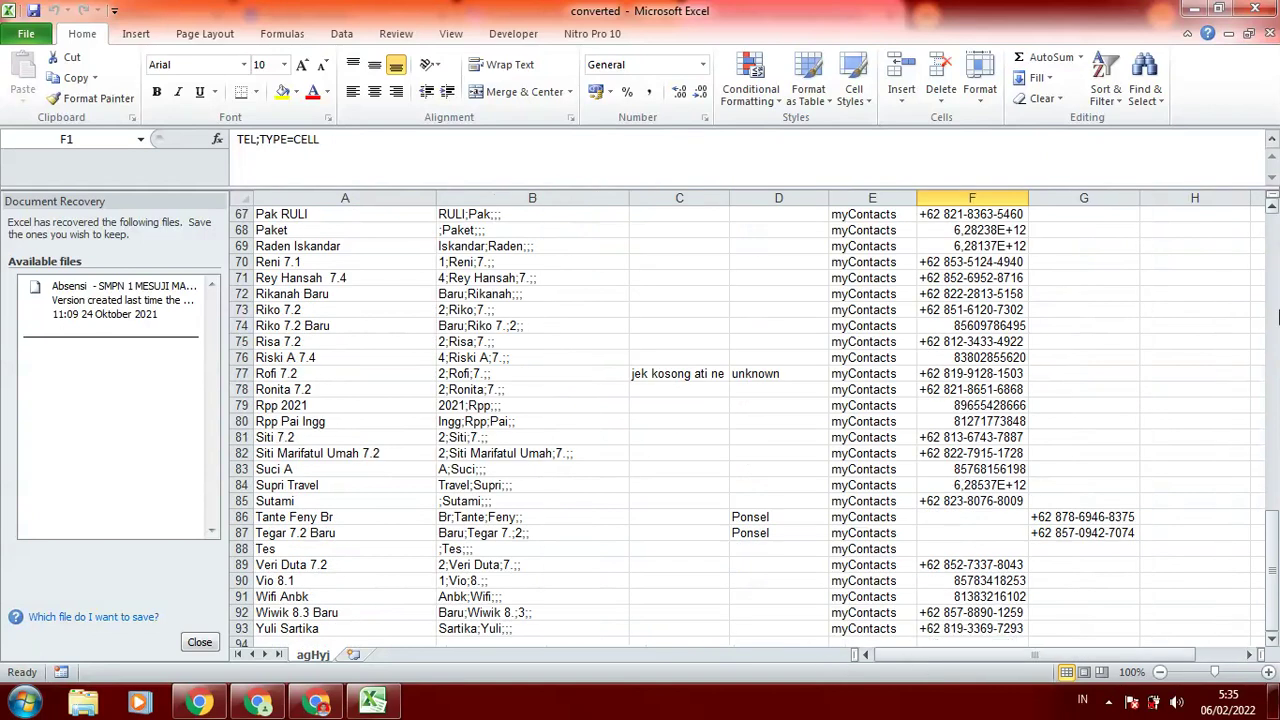
mouse_move(1276, 533)
left_mouse_down()
mouse_move(1273, 398)
mouse_move(1274, 550)
mouse_move(1274, 210)
left_mouse_up()
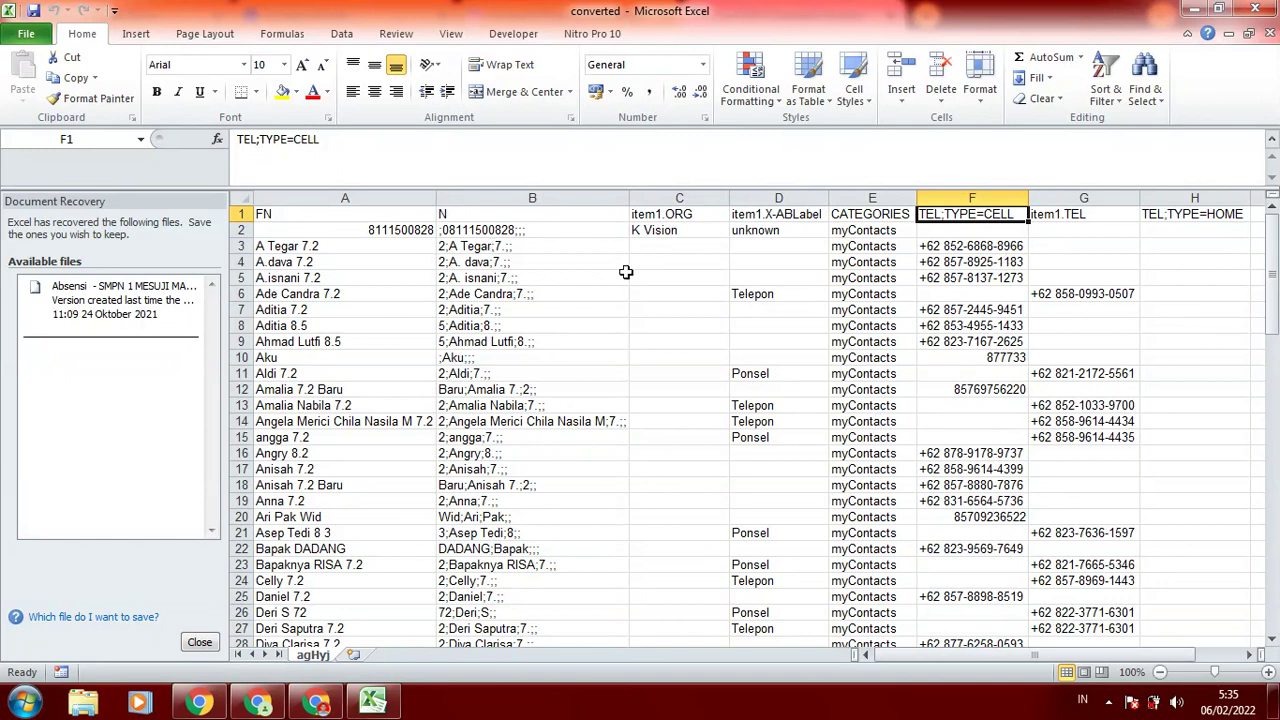
Inspect the name Aldi 7.2 in A11 and phone numbers in F9 and F4, then return to Chrome.
left_click(320, 376)
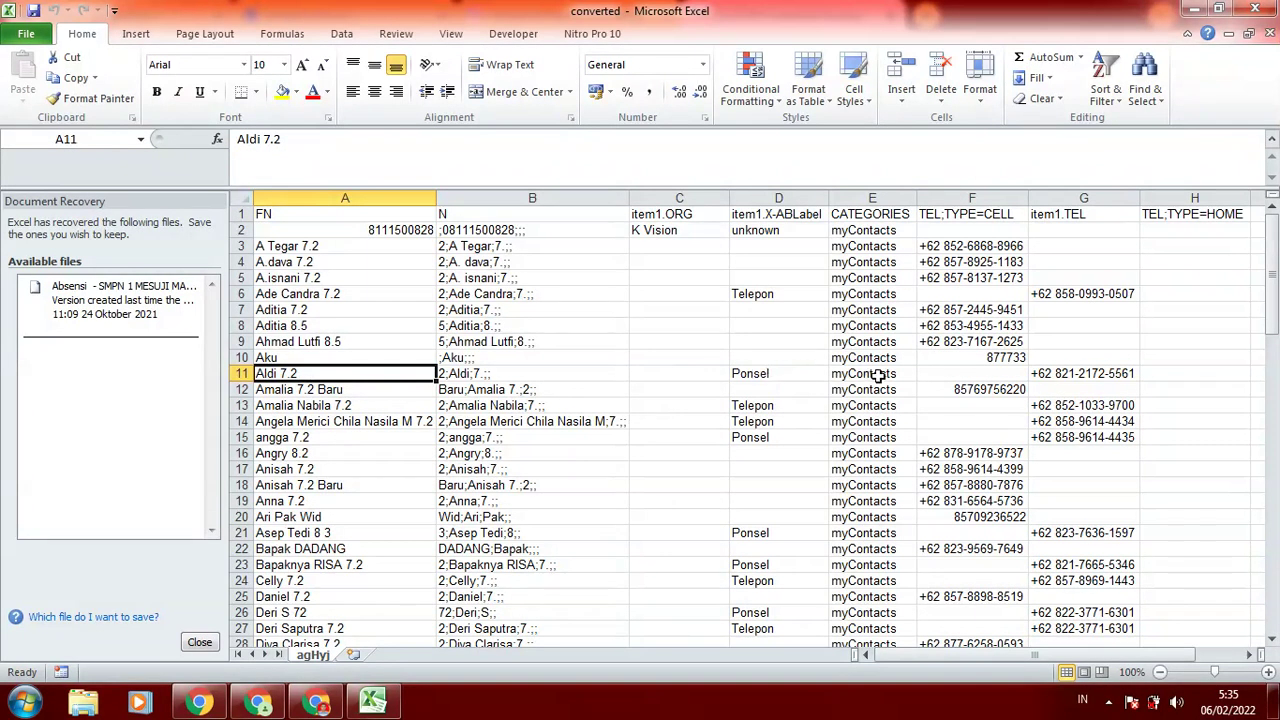
left_click(990, 343)
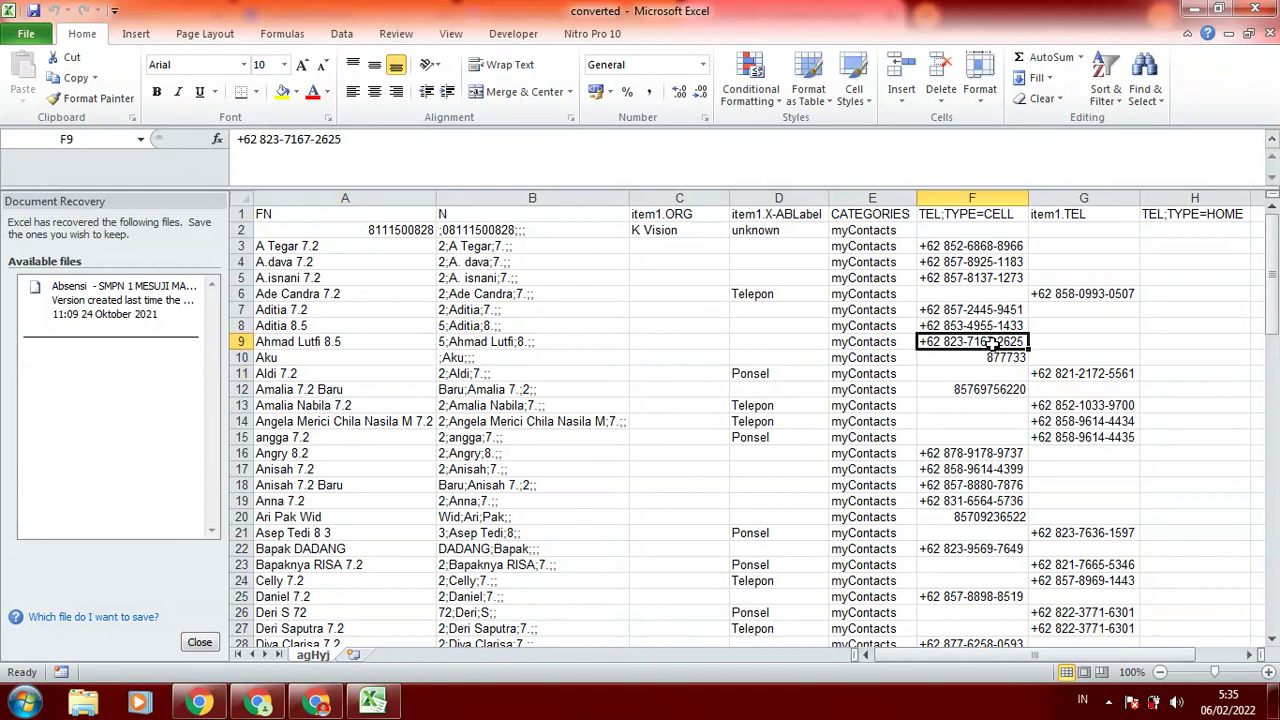
left_click(990, 265)
mouse_move(1272, 268)
left_mouse_down()
mouse_move(1274, 548)
mouse_move(452, 455)
left_mouse_up()
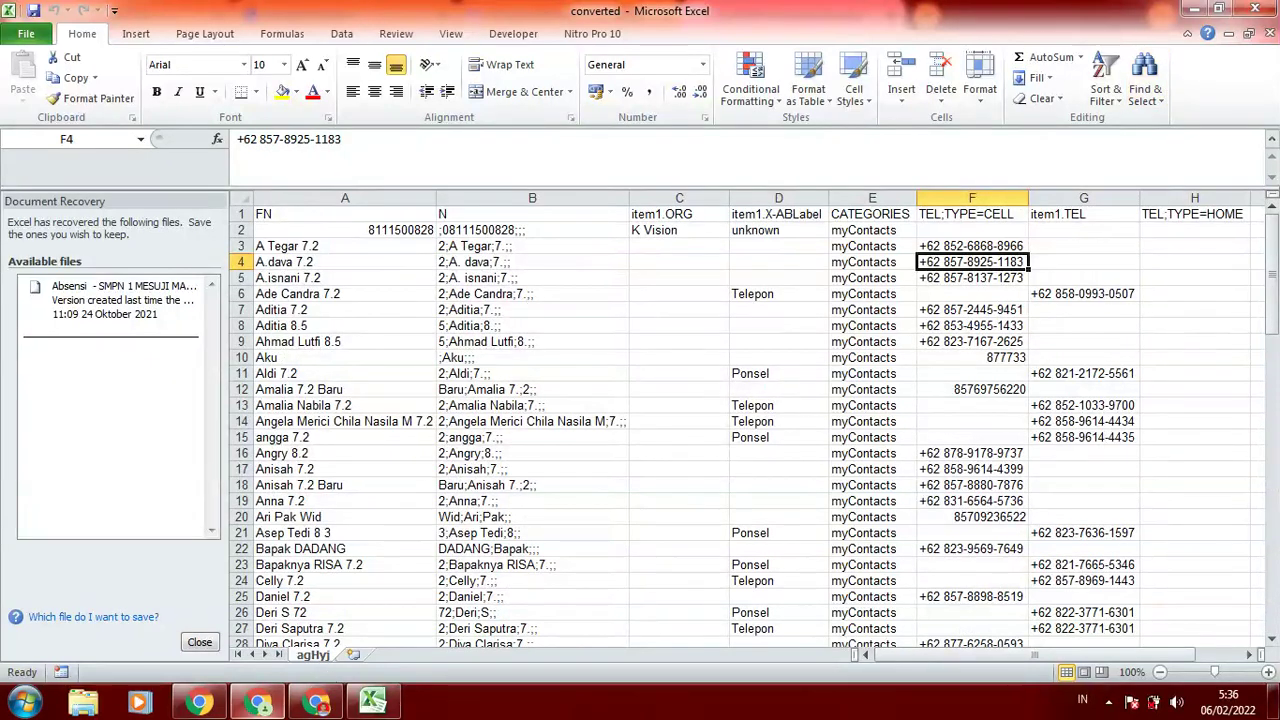
left_click(318, 703)
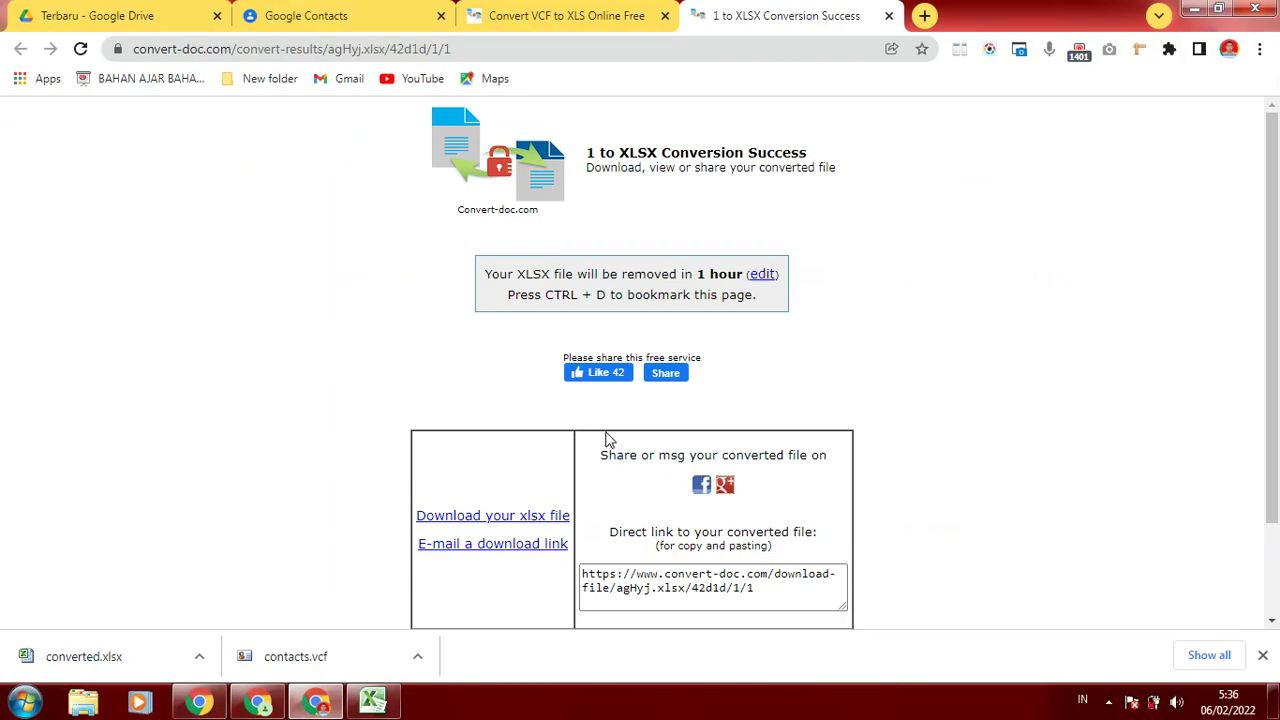
Switch from the Google Contacts tab to Google Drive's Terbaru (Recent) page.
left_click(297, 18)
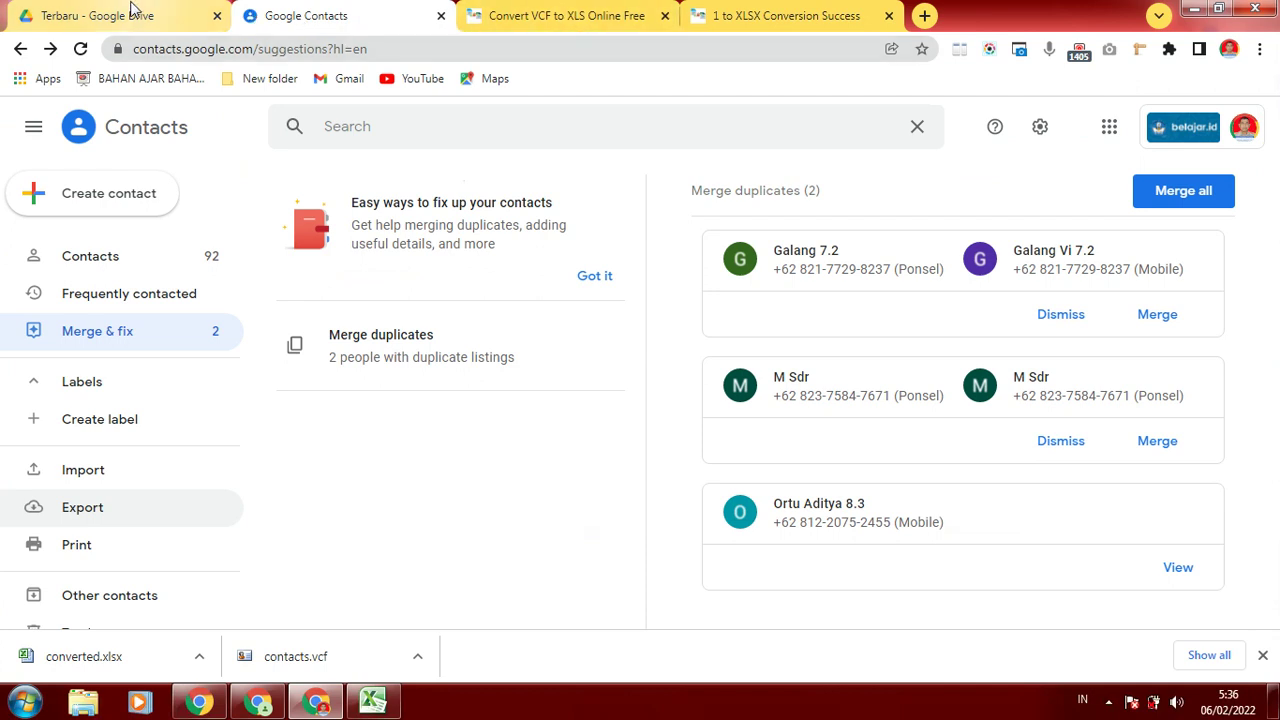
left_click(125, 15)
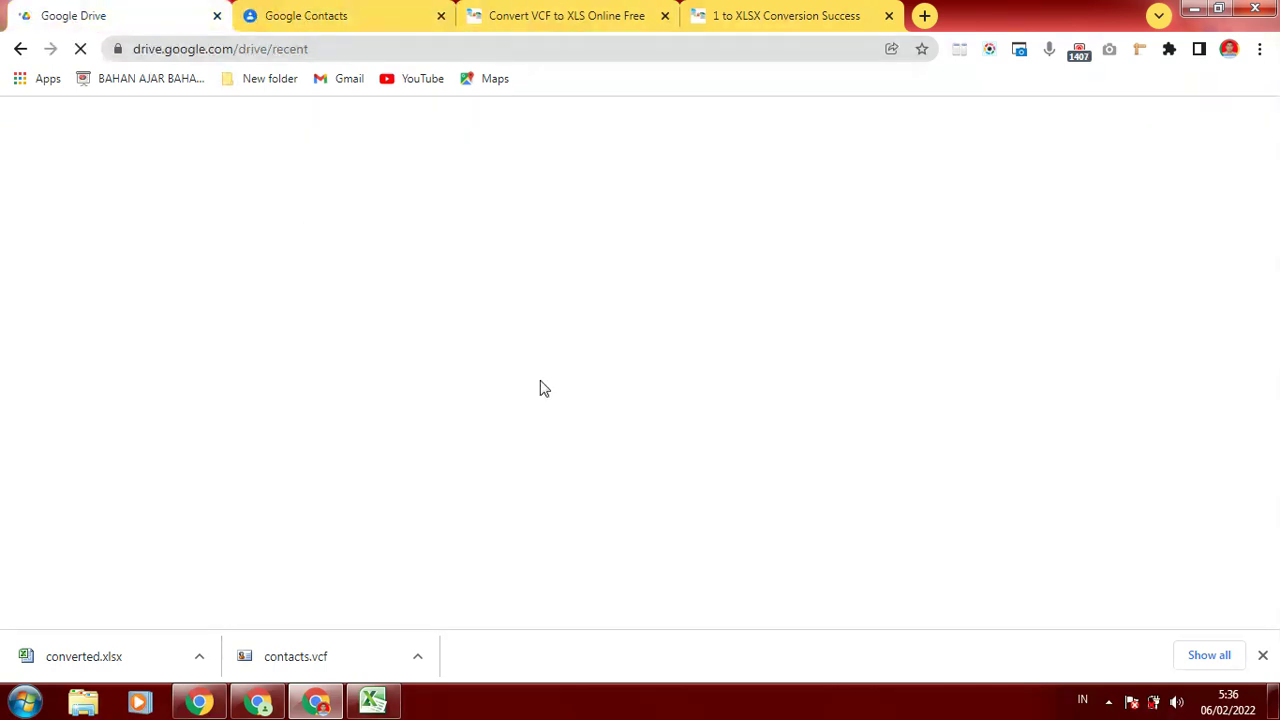